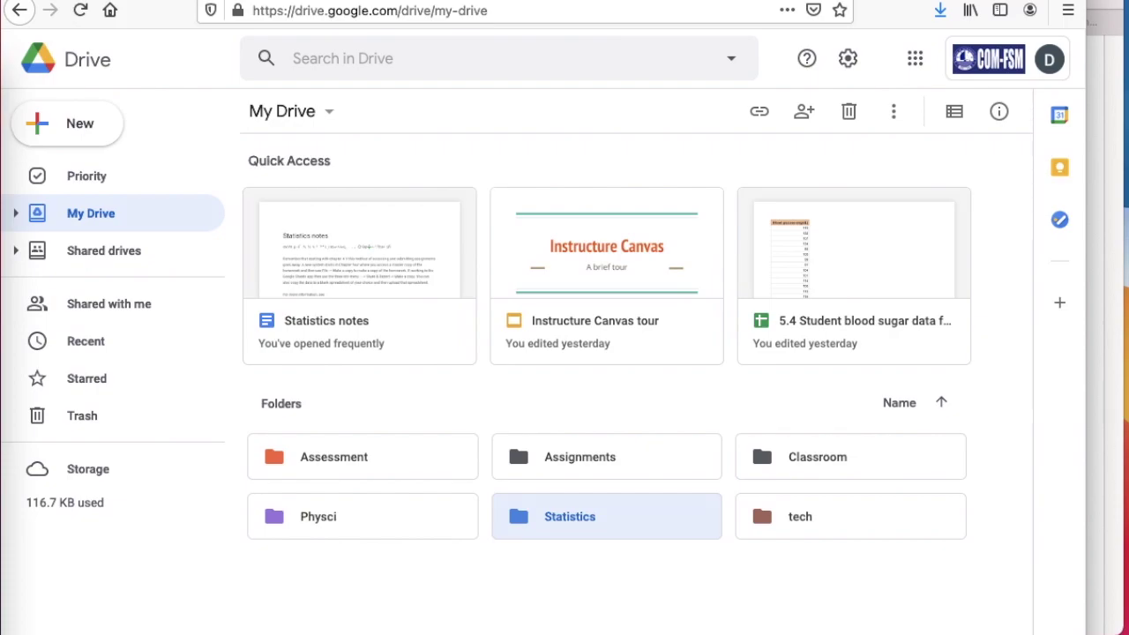
Step: Open My Drive's New menu listing Folder, uploads, Docs, Sheets, Slides and Forms
left_click(70, 130)
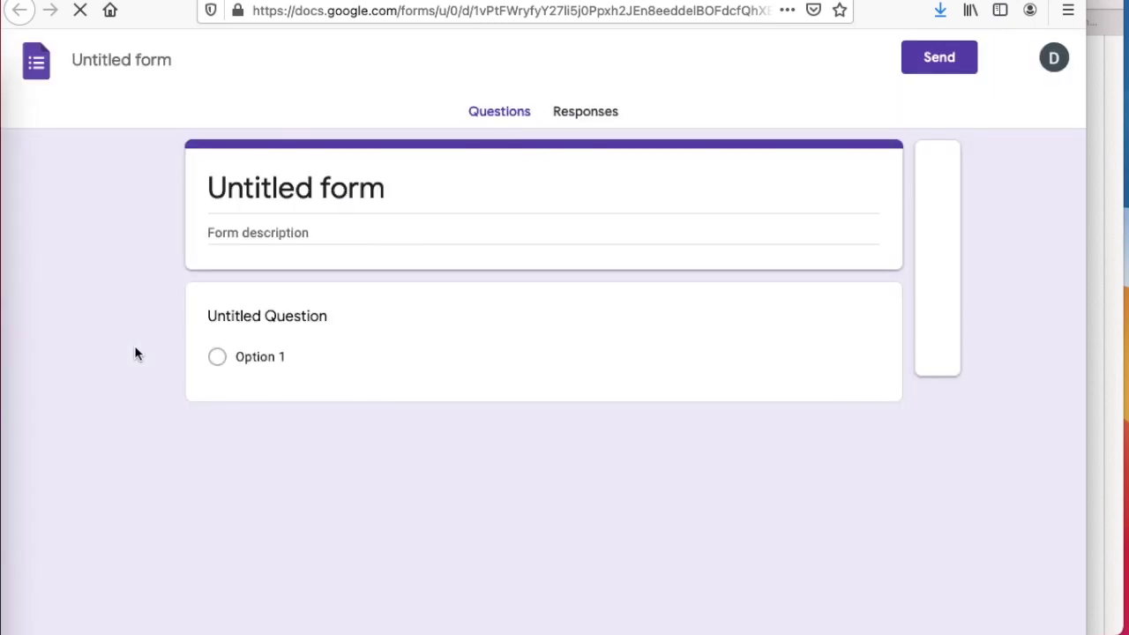
Step: Retitle the blank form 'Learning mode preference of students' and select its first question
left_click(405, 188)
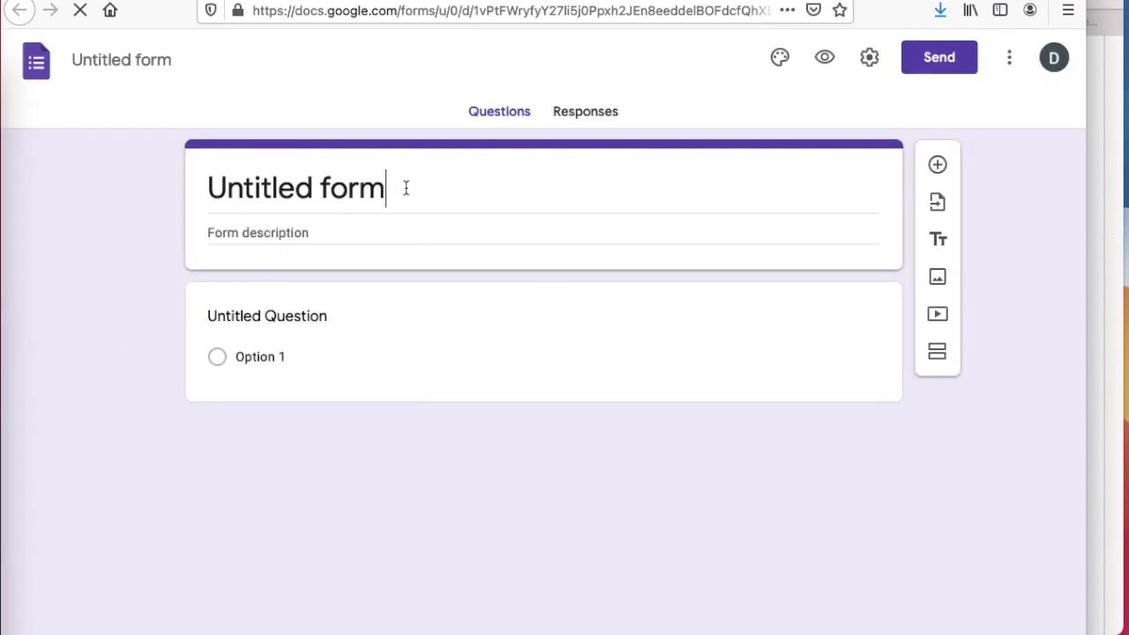
left_click_drag(404, 187, 220, 177)
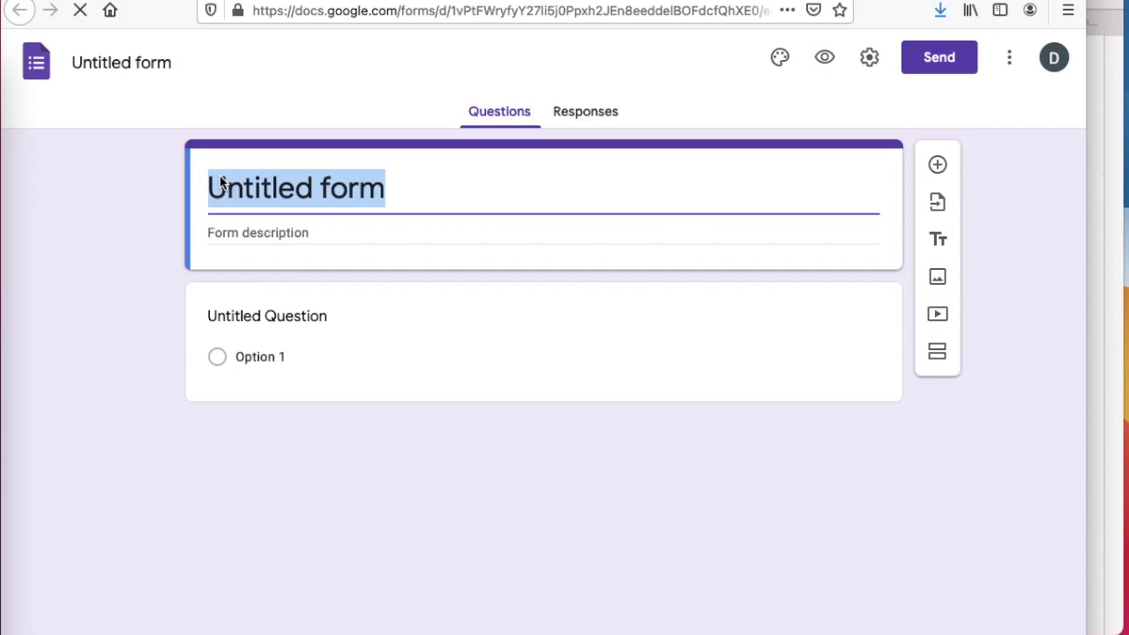
type("Lear")
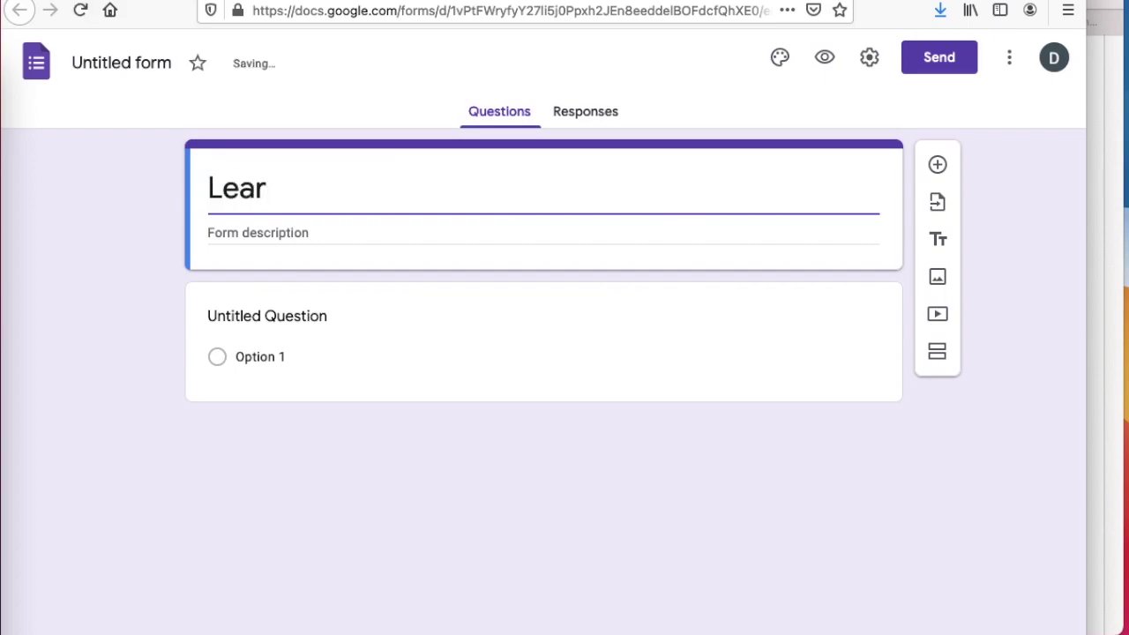
type("ning mode pref")
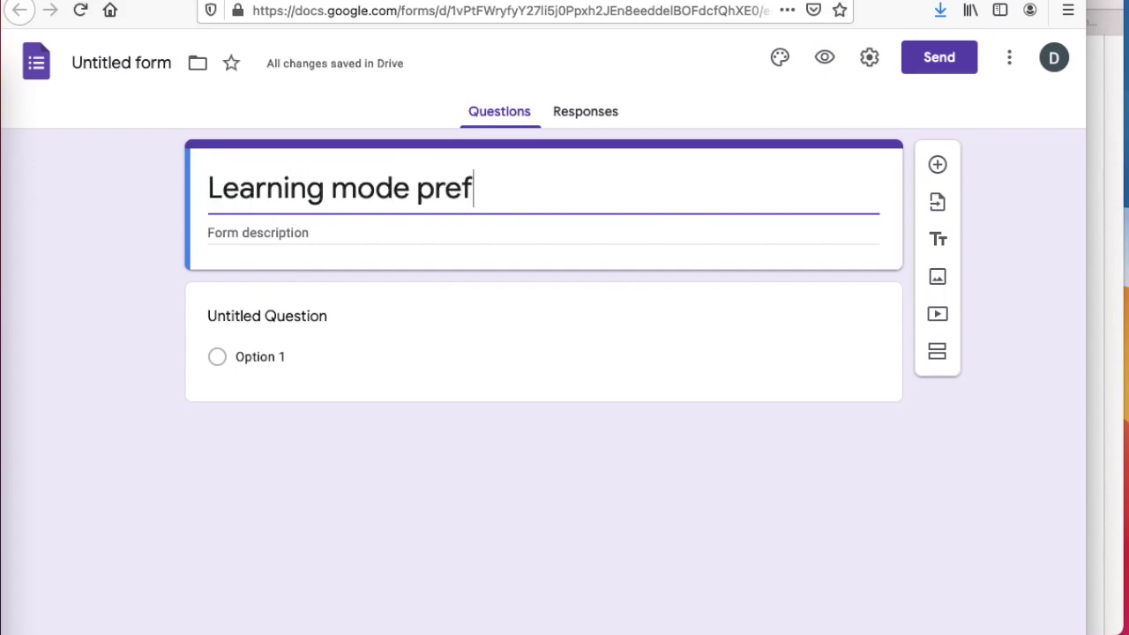
type("erence of")
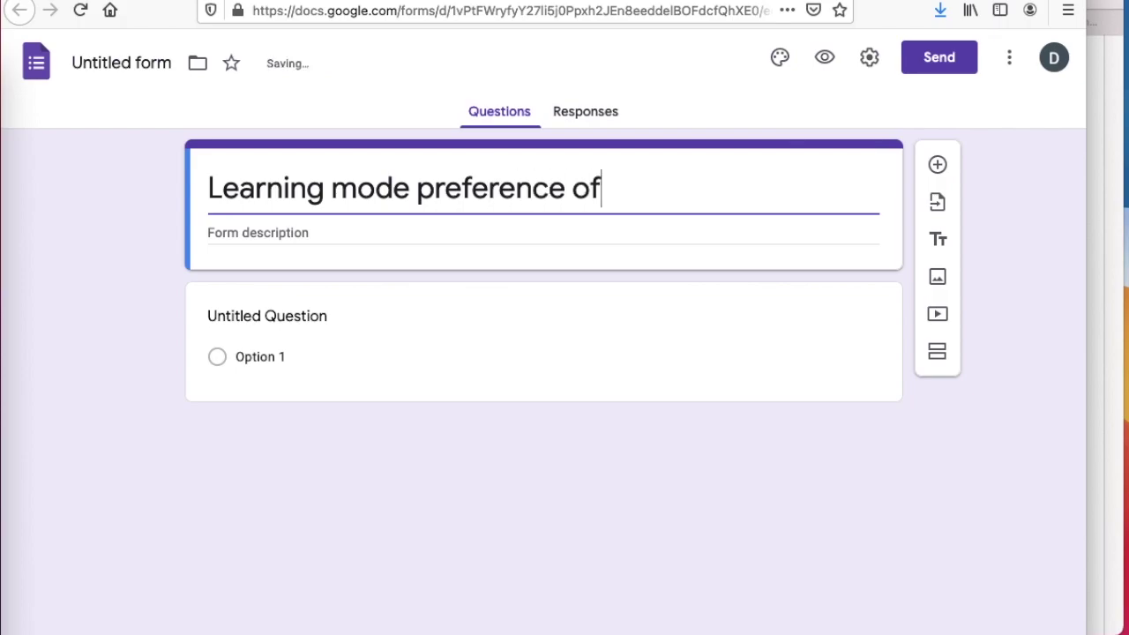
type(" students")
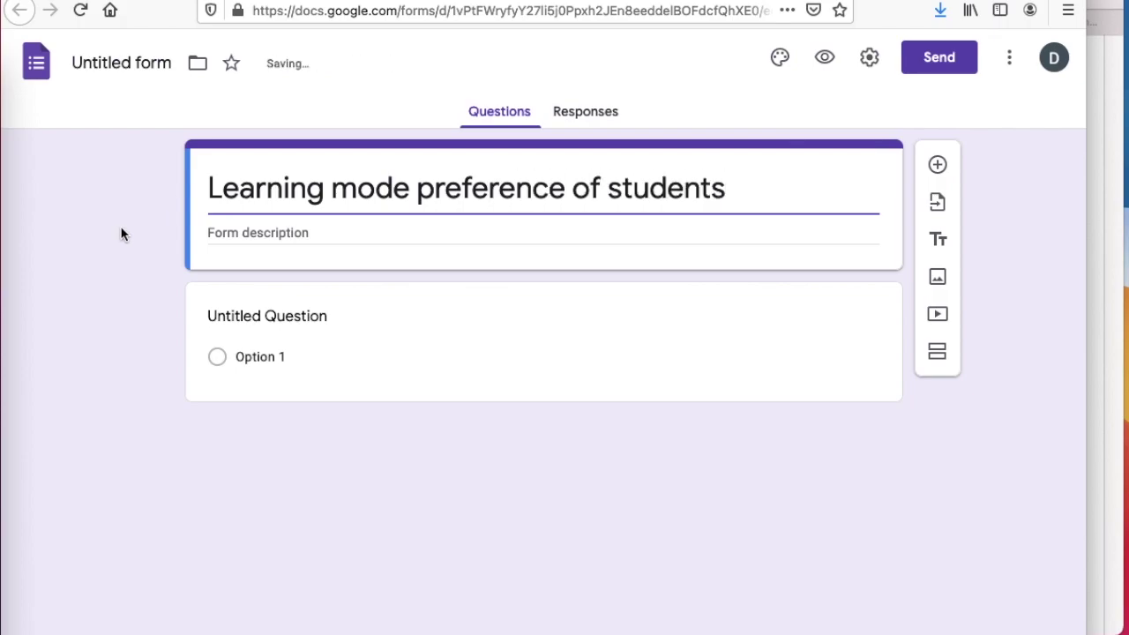
left_click(305, 319)
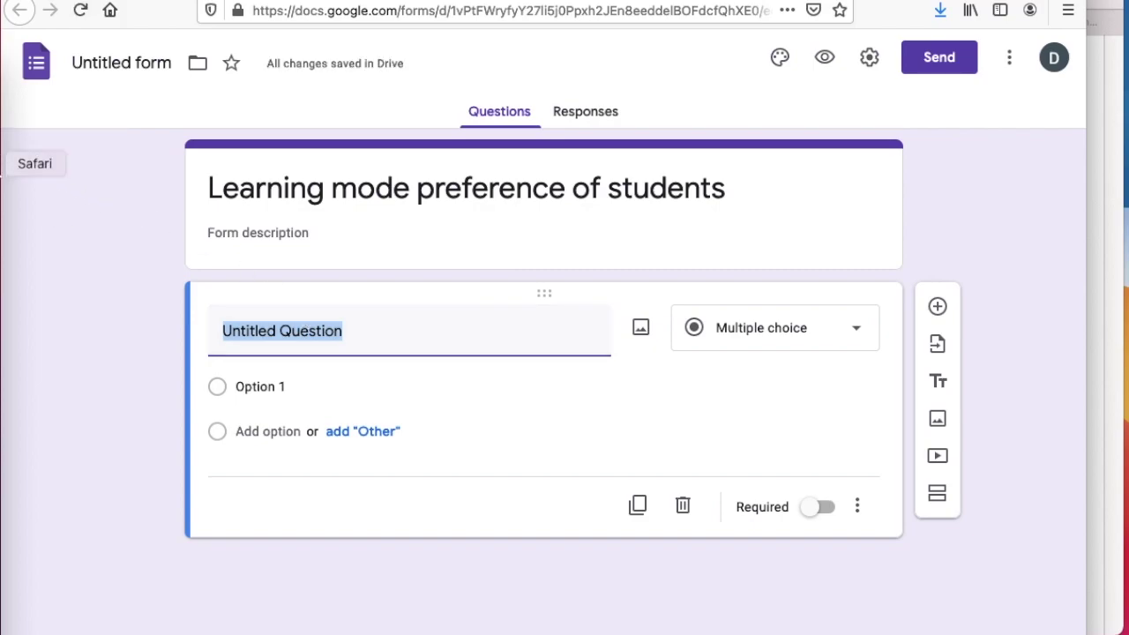
Step: Paste the Schoology poll question 'When learning new material online, which one of the following do you prefer?' as the question
left_click(3, 168)
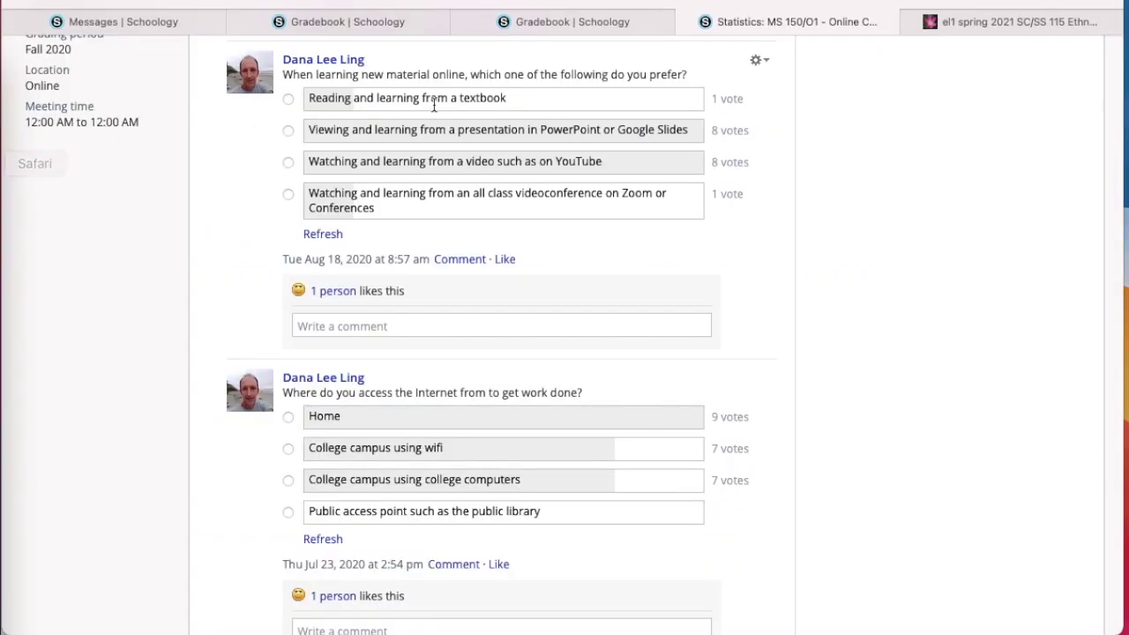
left_click_drag(289, 77, 704, 81)
key("super+c")
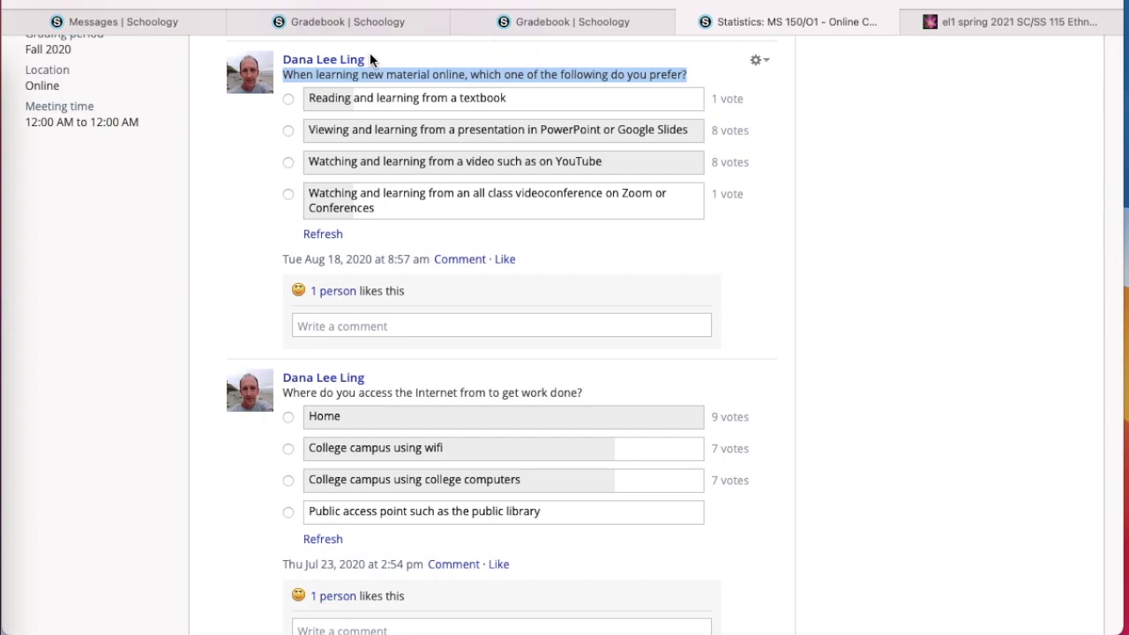
left_click(4, 203)
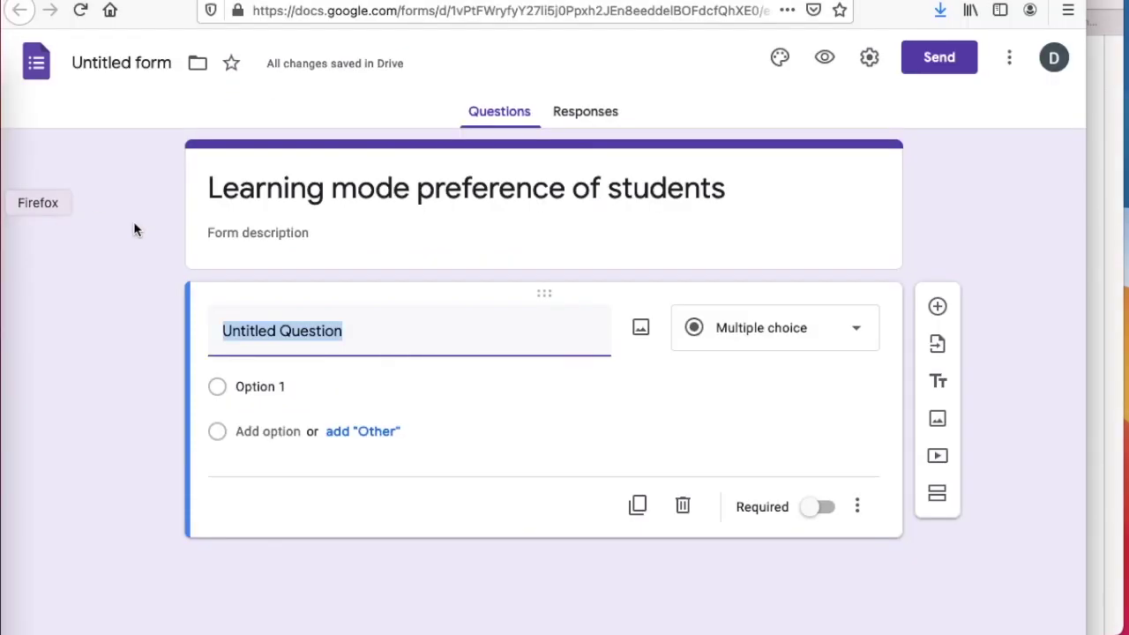
key("super+v")
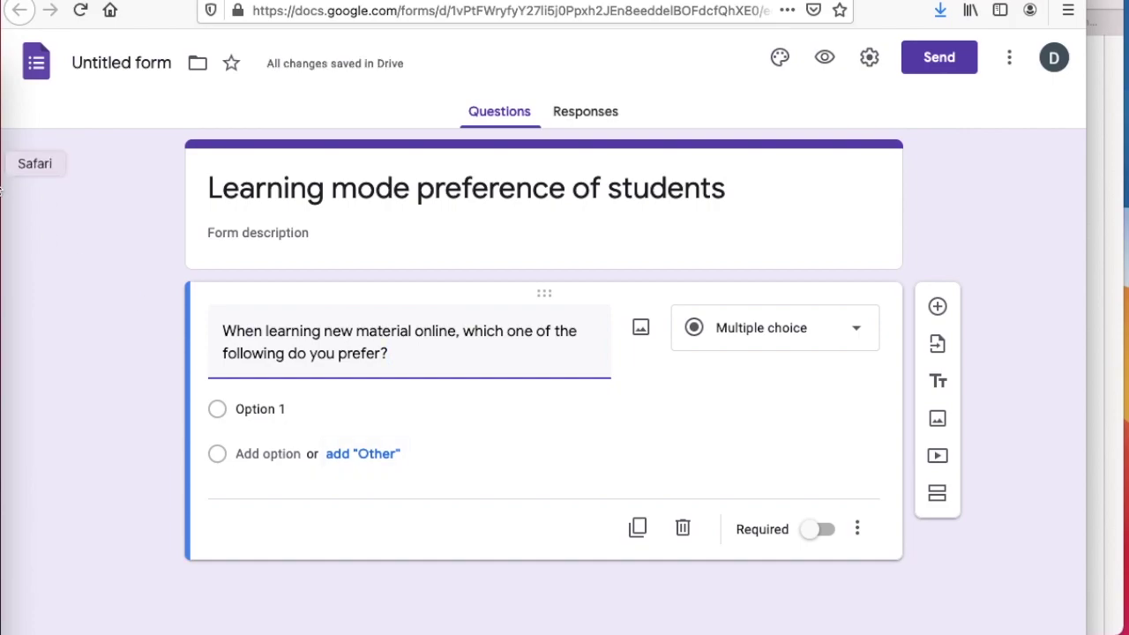
Step: Copy the 'Reading and learning from a textbook' answer from the Schoology poll
left_click(5, 163)
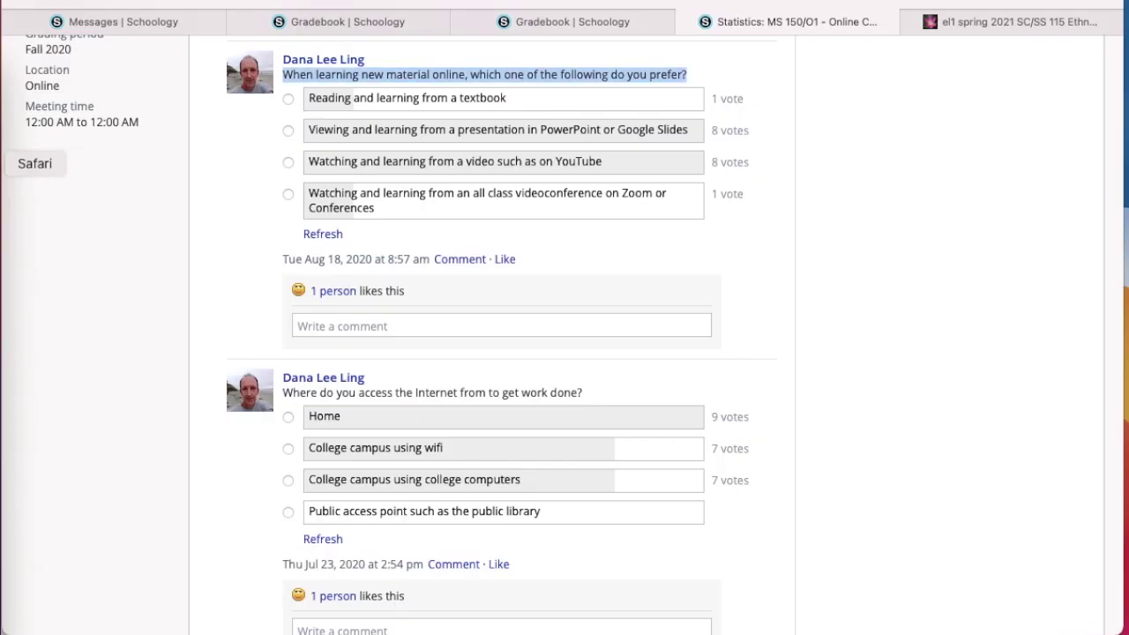
left_click(310, 92)
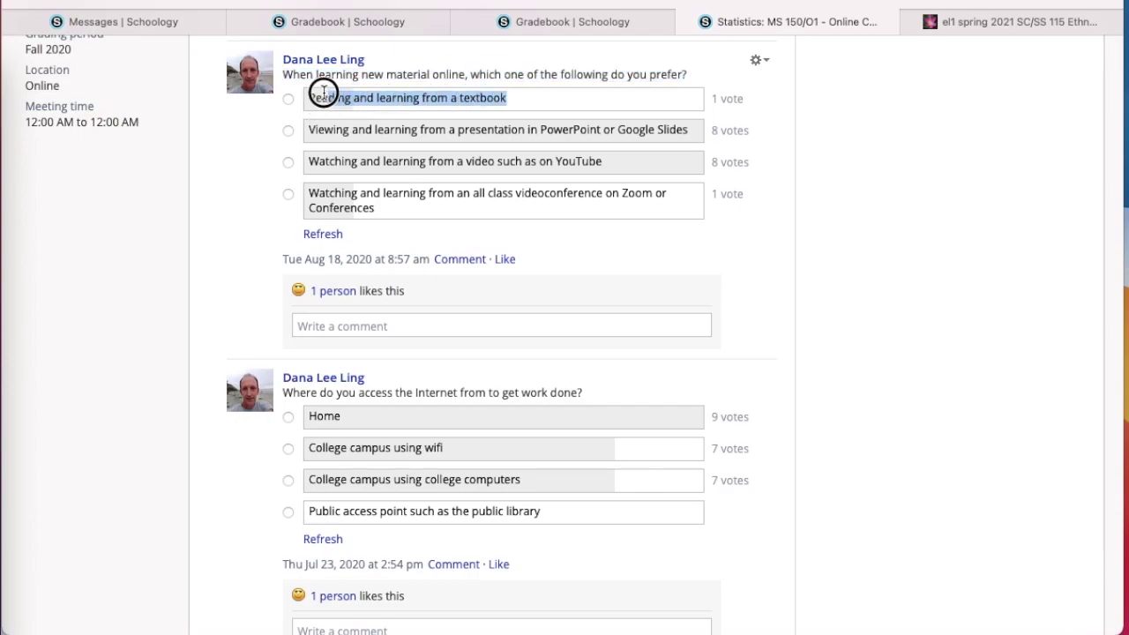
triple_click(307, 93)
left_click(306, 95)
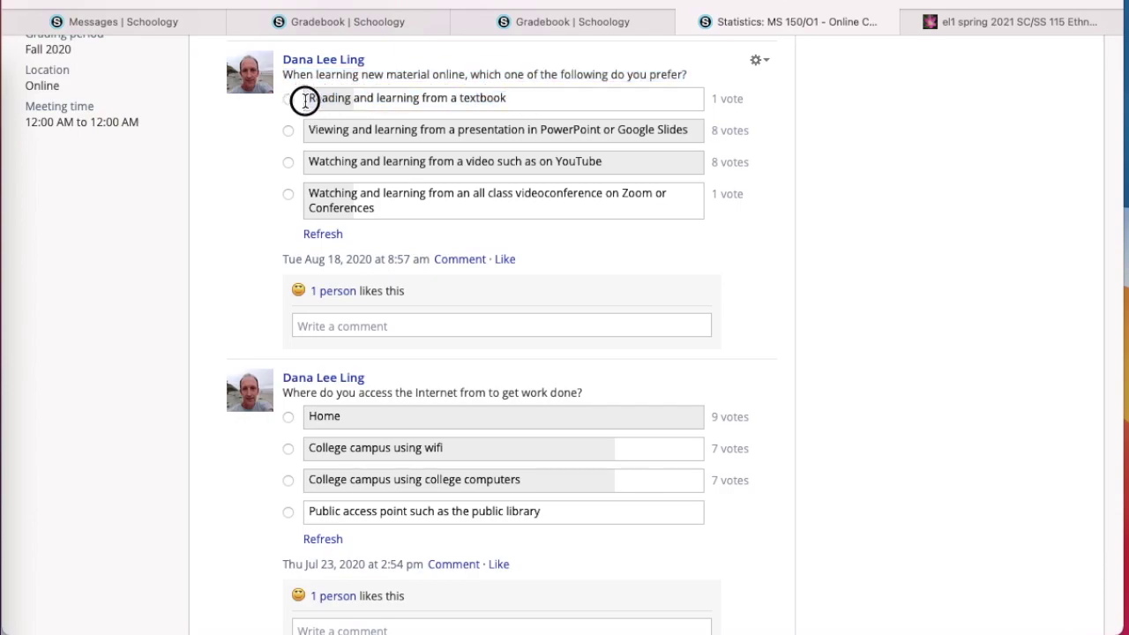
triple_click(306, 97)
key("super+c")
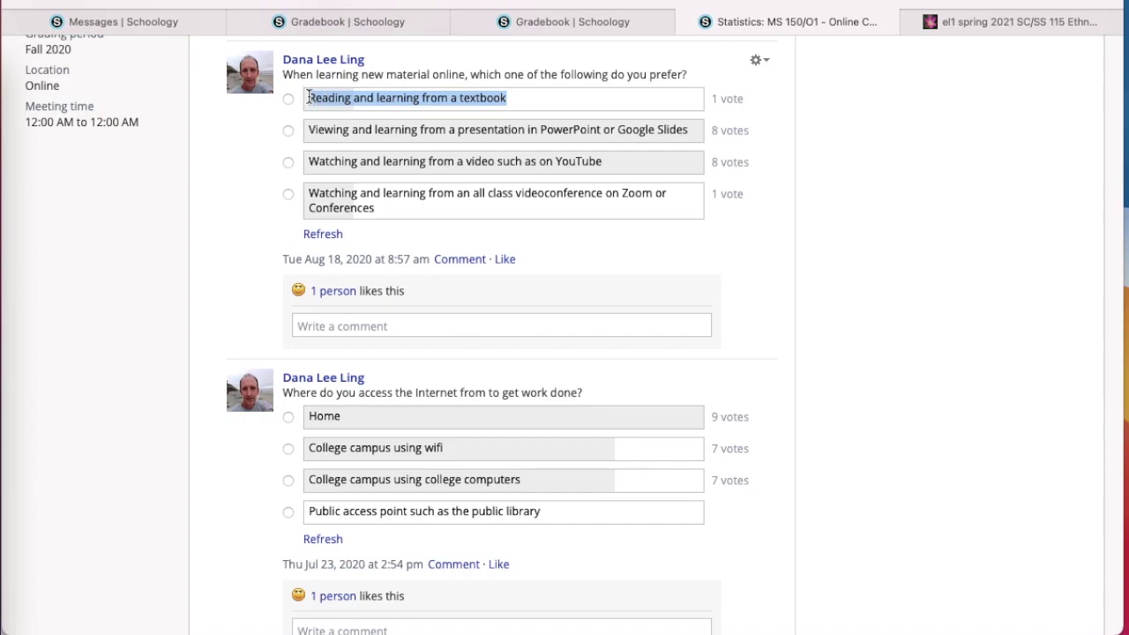
left_click(3, 202)
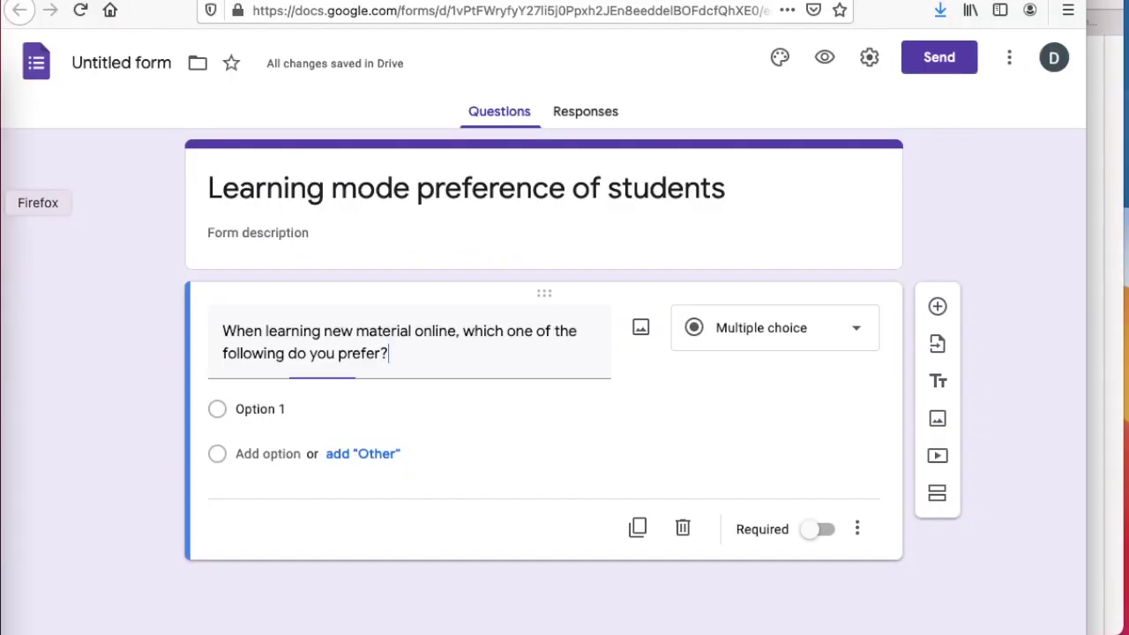
Step: Make the textbook answer Option 1, keeping the question Multiple choice
left_click(257, 405)
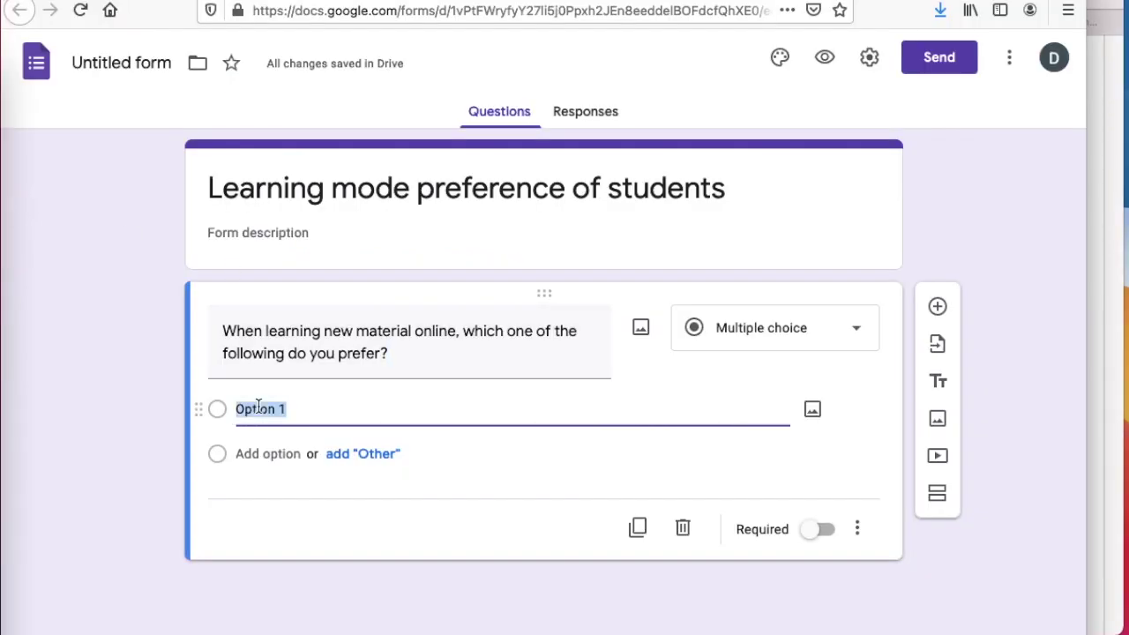
key("super+v")
left_click(849, 332)
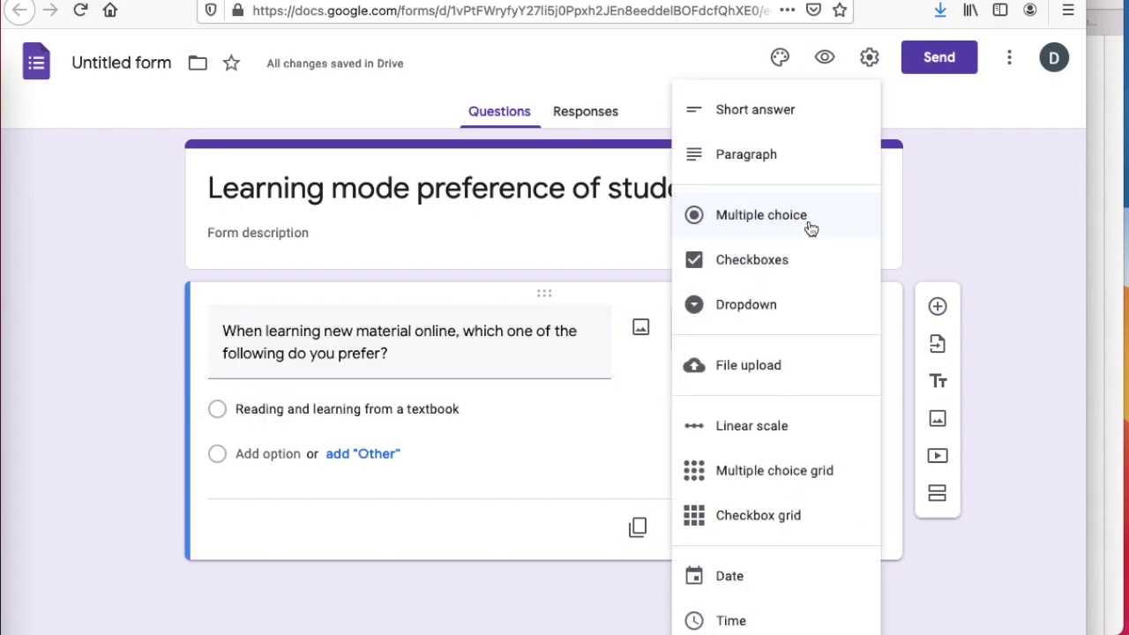
left_click(809, 224)
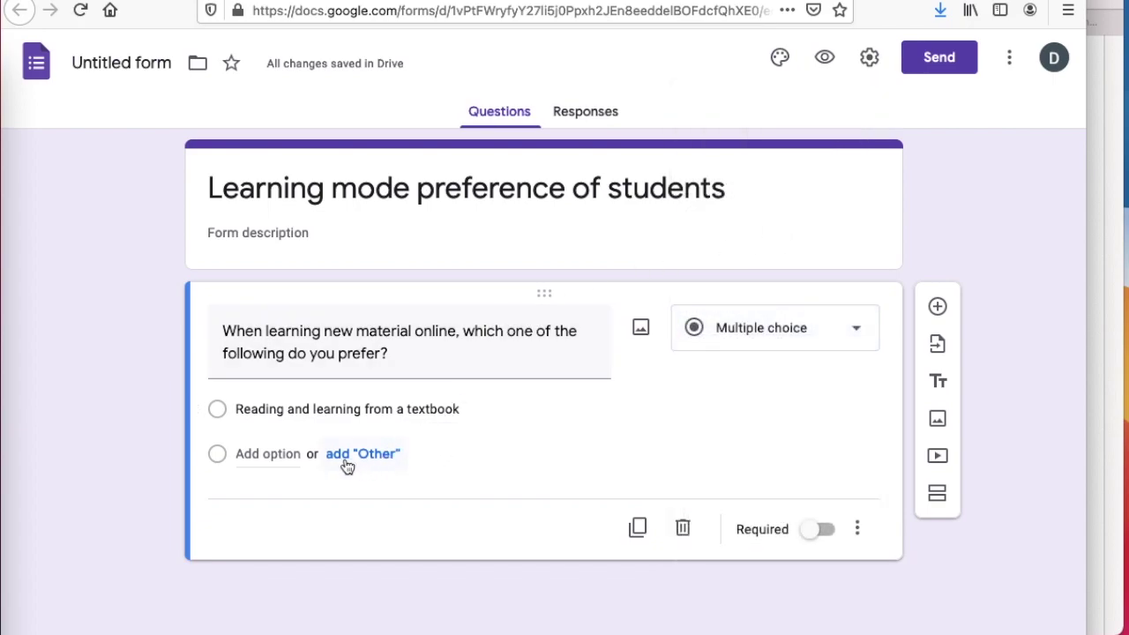
Step: Add the PowerPoint or Google Slides presentation answer as the second choice
left_click(271, 453)
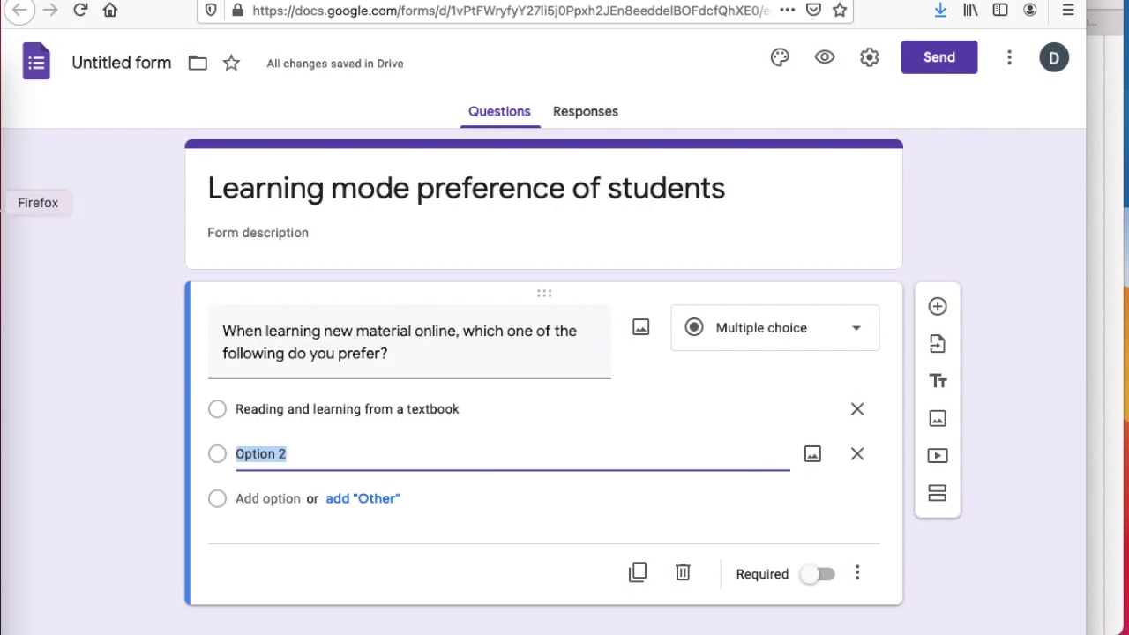
left_click(5, 162)
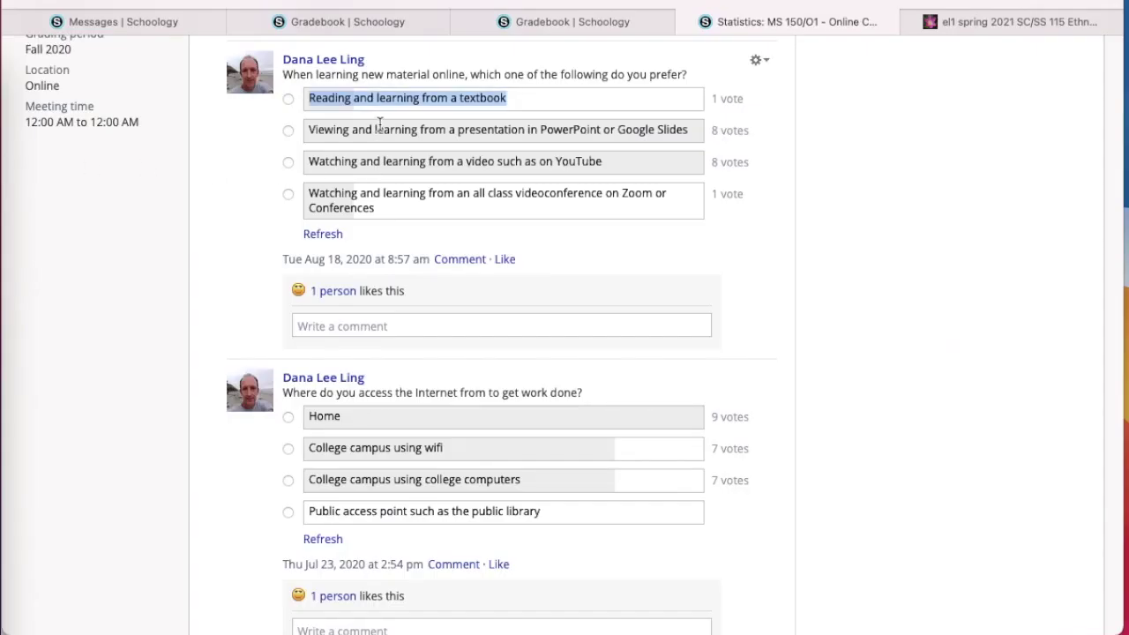
left_click_drag(304, 131, 694, 145)
key("super+c")
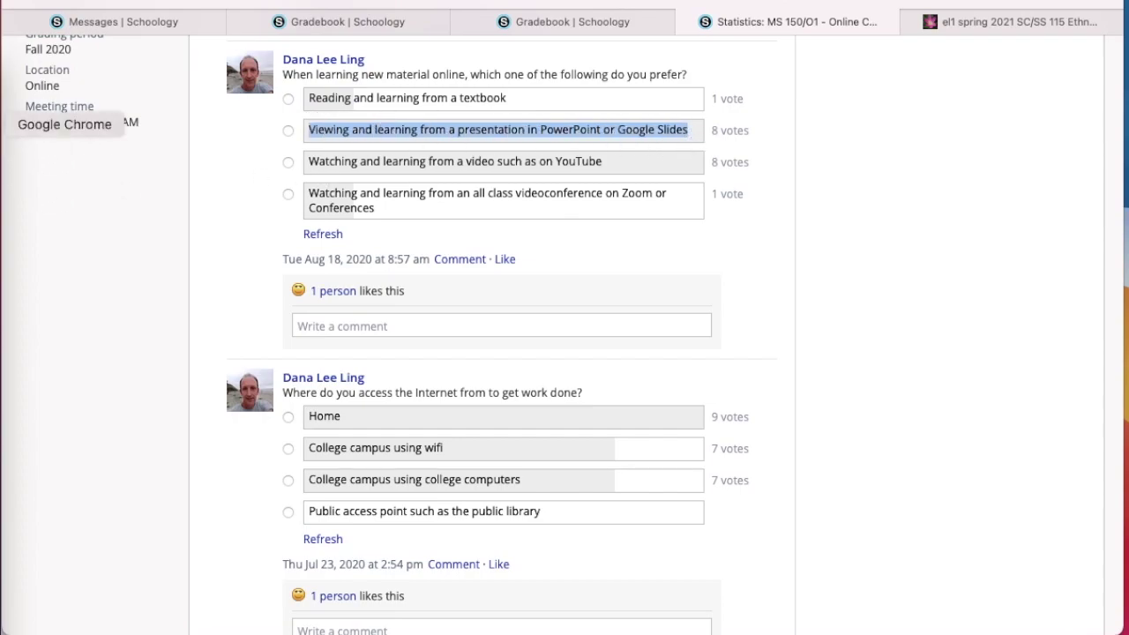
left_click(7, 203)
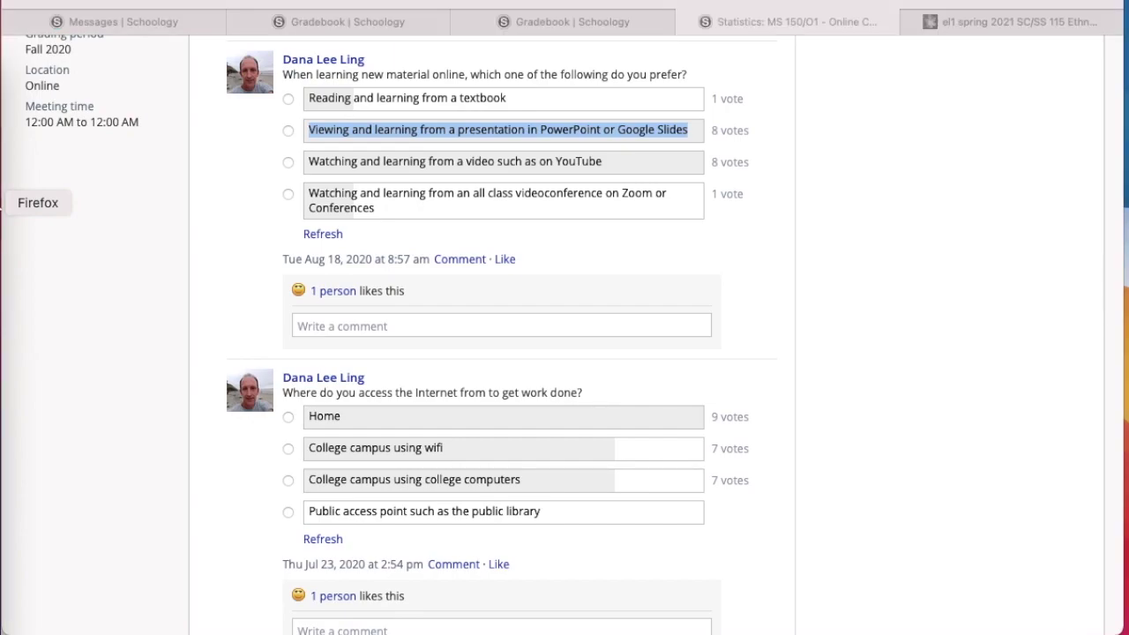
key("super+v")
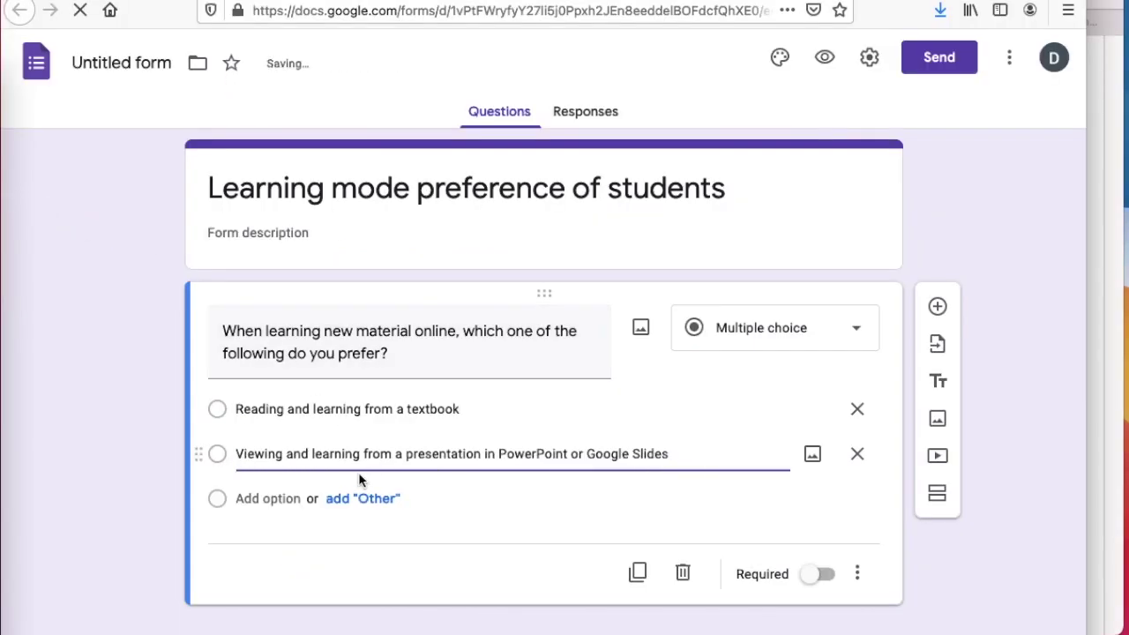
left_click(265, 499)
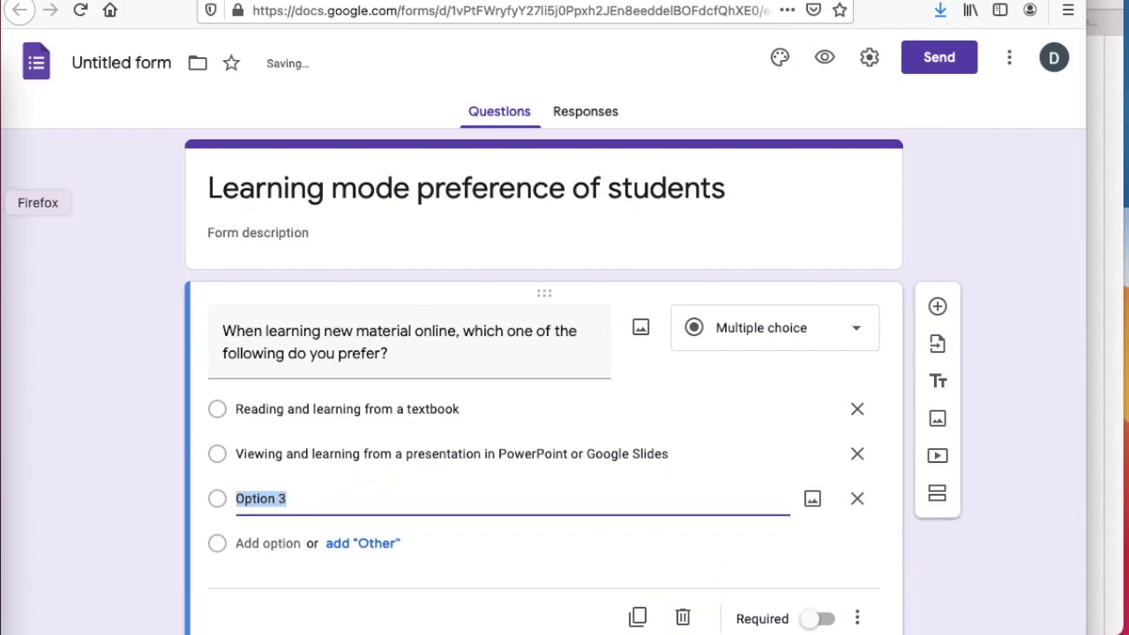
Step: Paste the poll's YouTube video answer as the third choice
left_click(4, 163)
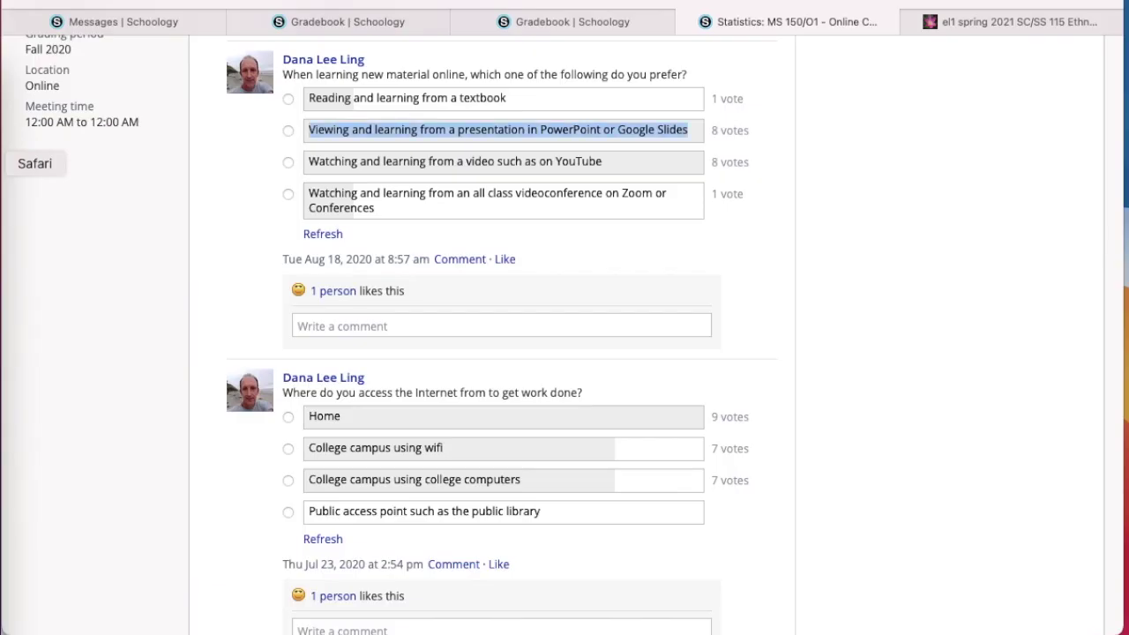
left_click_drag(311, 162, 625, 165)
key("super+c")
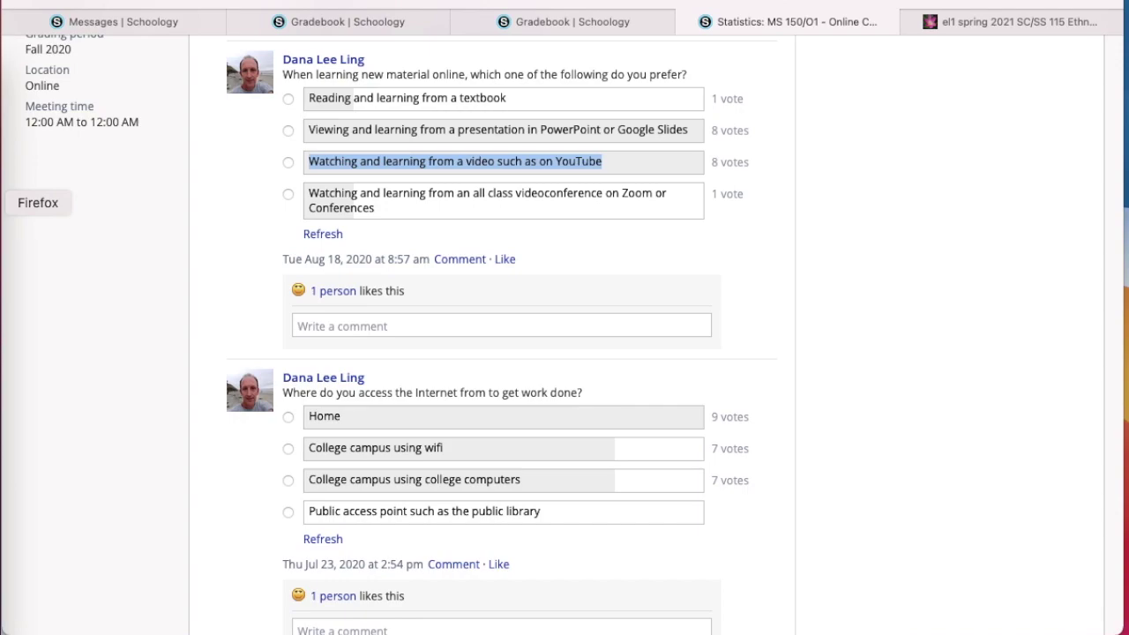
left_click(7, 202)
key("super+v")
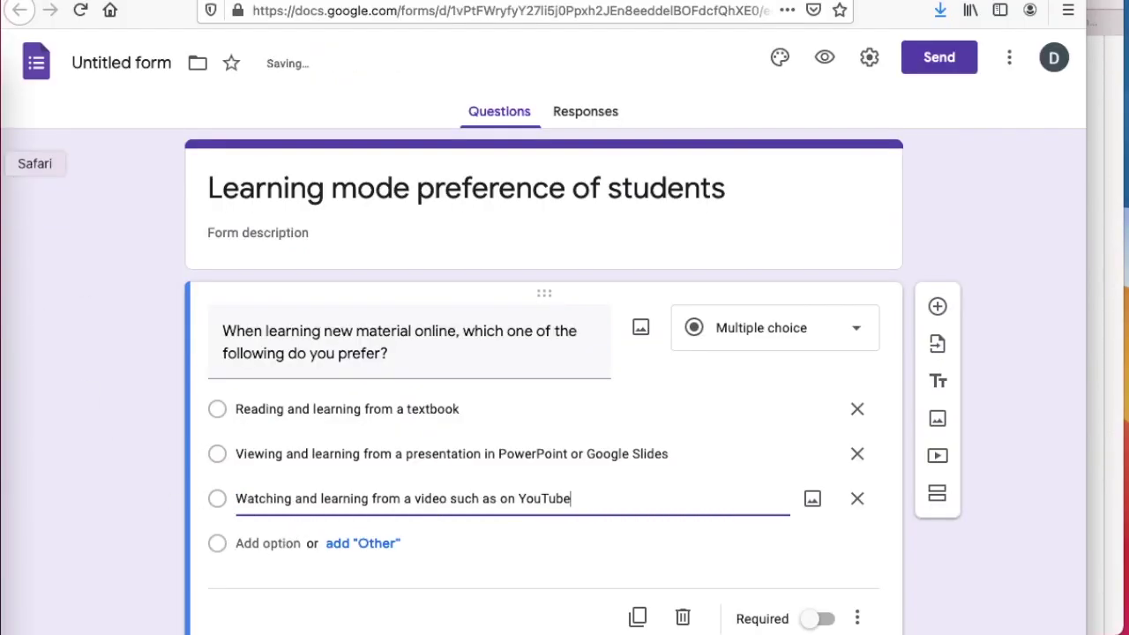
Step: Add the Zoom videoconference answer as the fourth choice, plus an 'Other' option
left_click(4, 175)
left_click(374, 200)
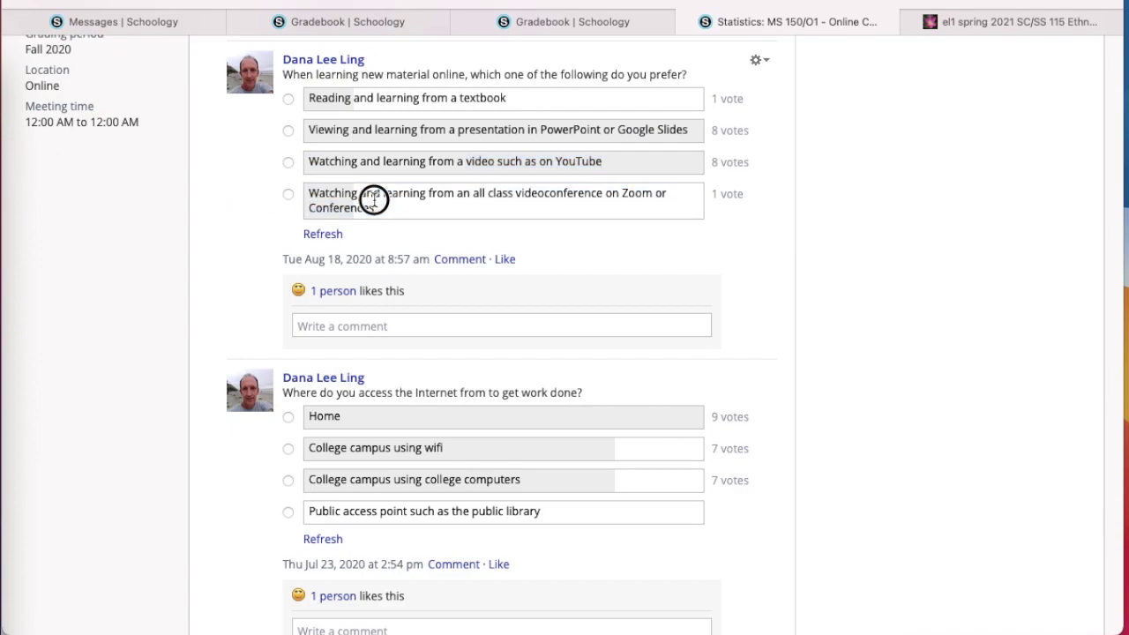
triple_click(302, 187)
key("super+c")
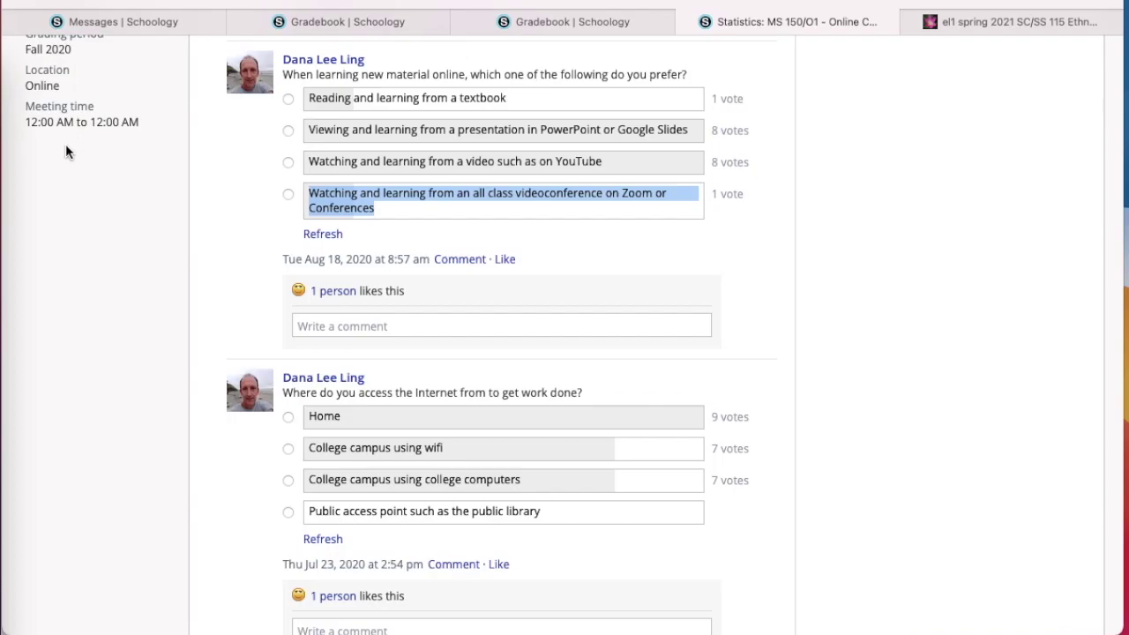
left_click(4, 203)
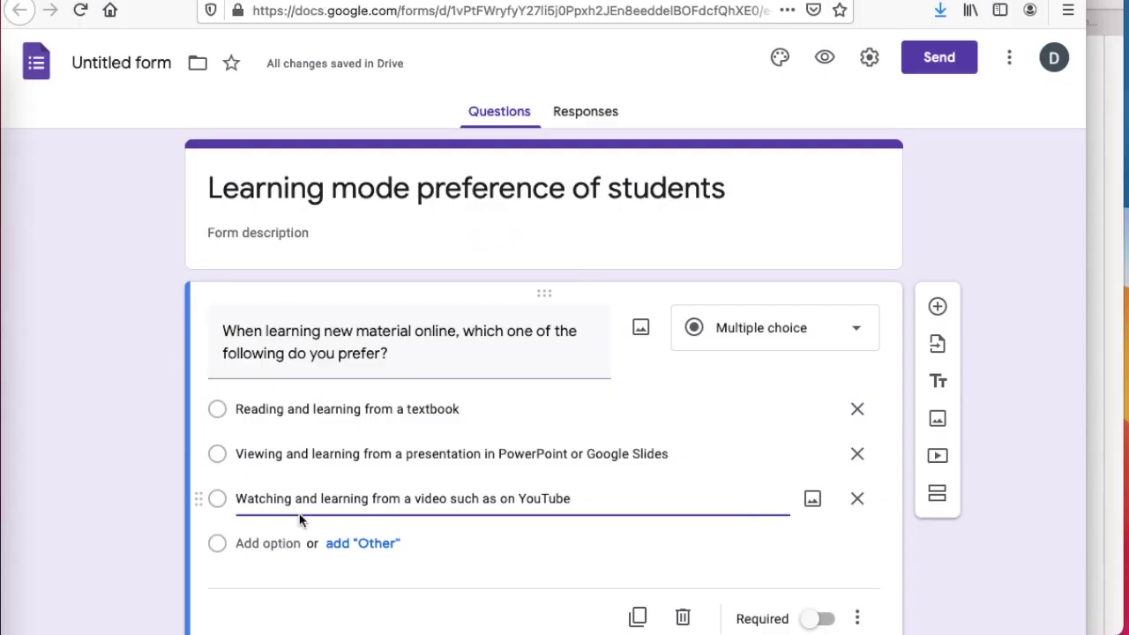
left_click(277, 542)
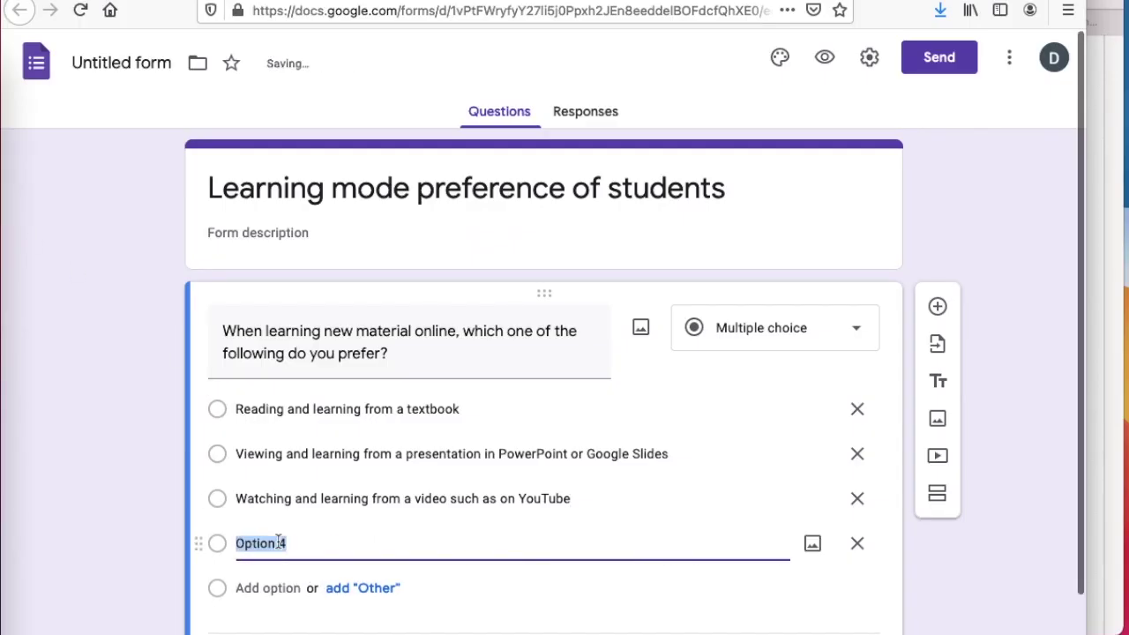
key("super+v")
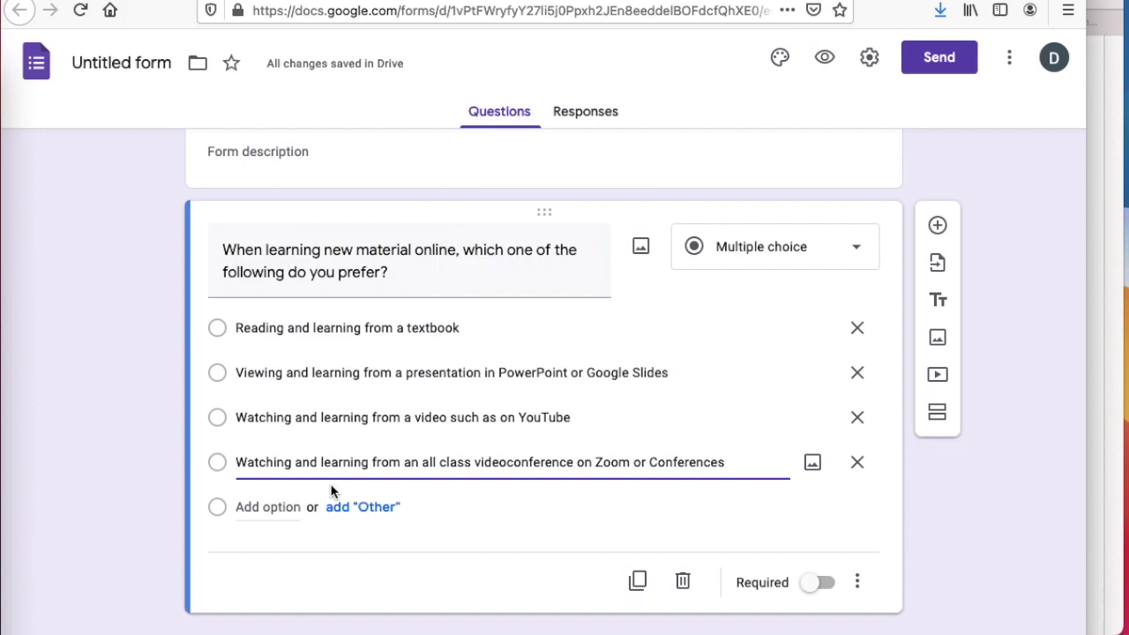
left_click(382, 506)
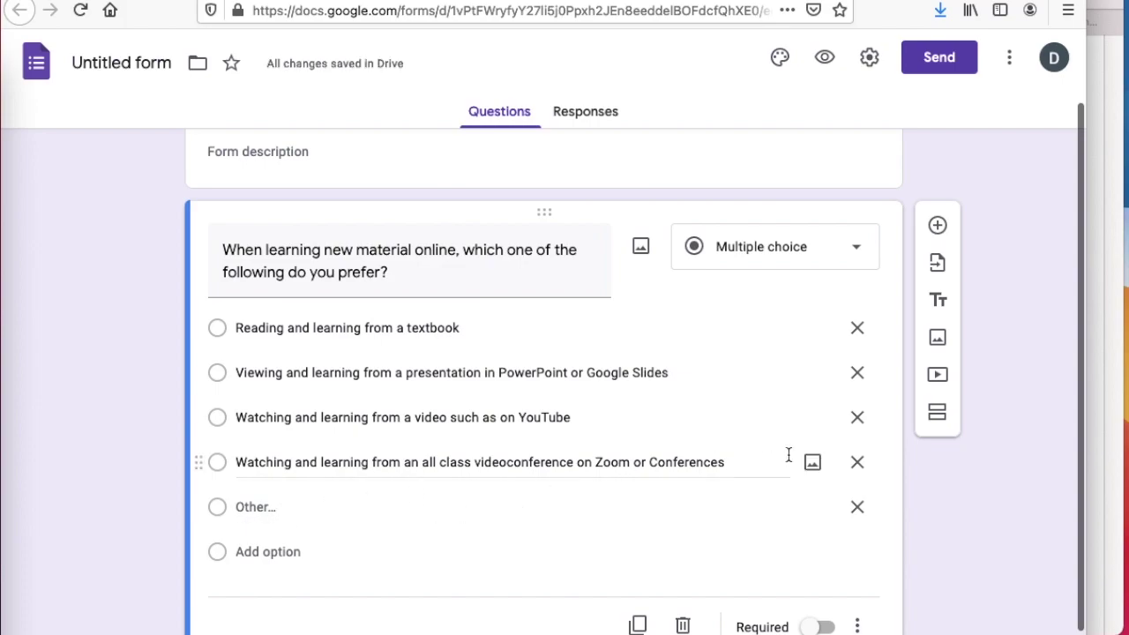
Step: Delete the 'Other' row so only the four poll answers remain
left_click(857, 509)
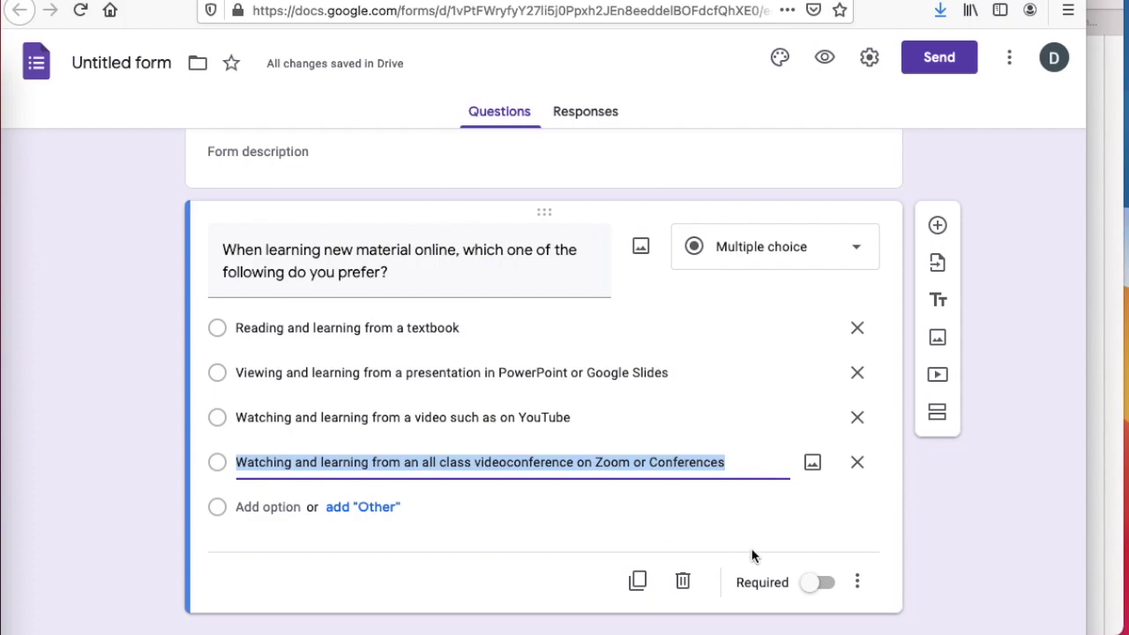
scroll(717, 369, "up", 1)
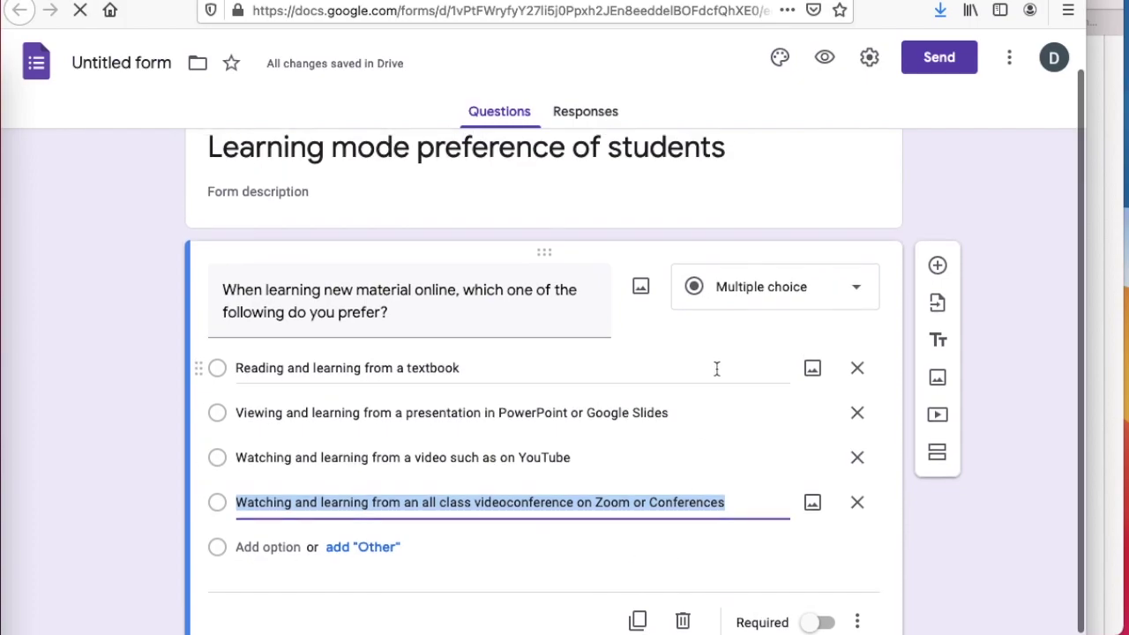
scroll(717, 370, "down", 1)
scroll(716, 375, "up", 1)
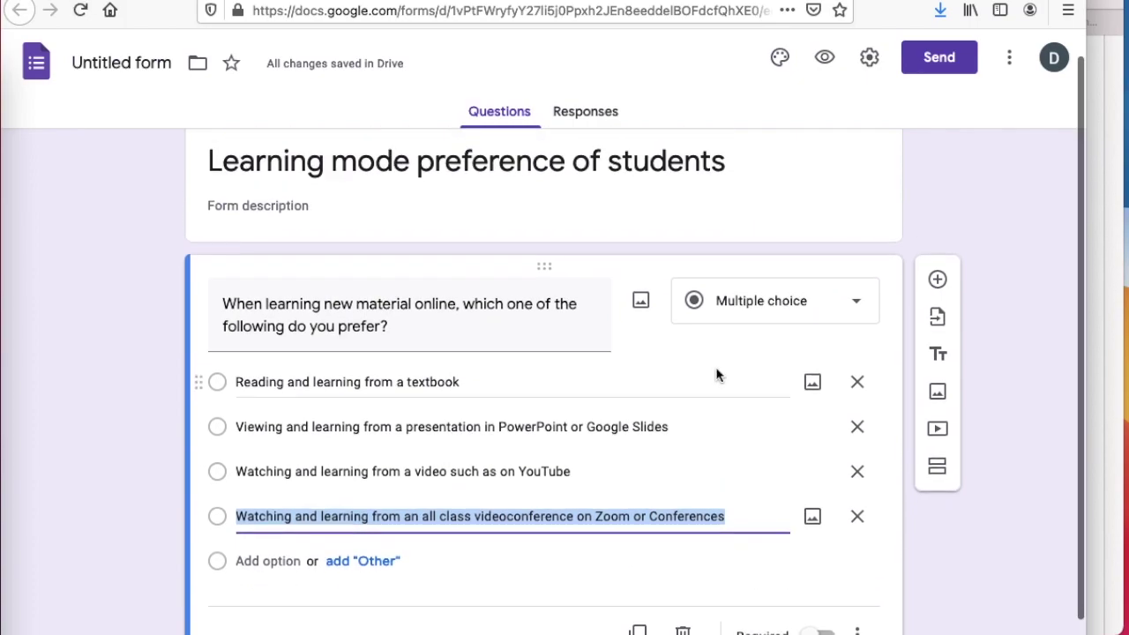
scroll(717, 375, "up", 1)
scroll(716, 374, "down", 1)
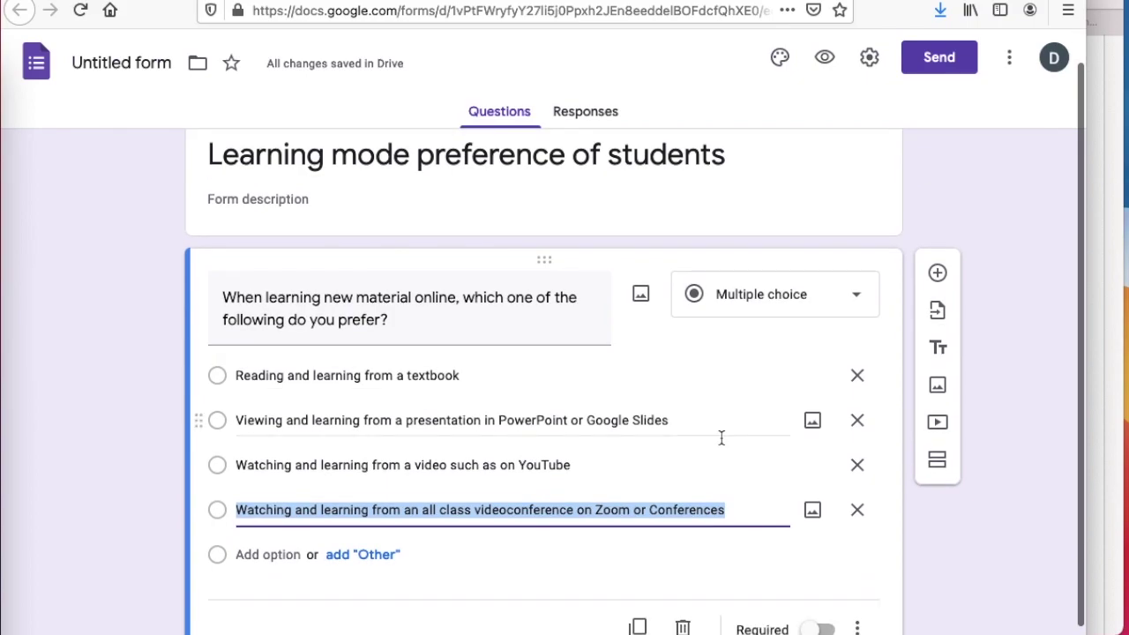
scroll(654, 536, "up", 1)
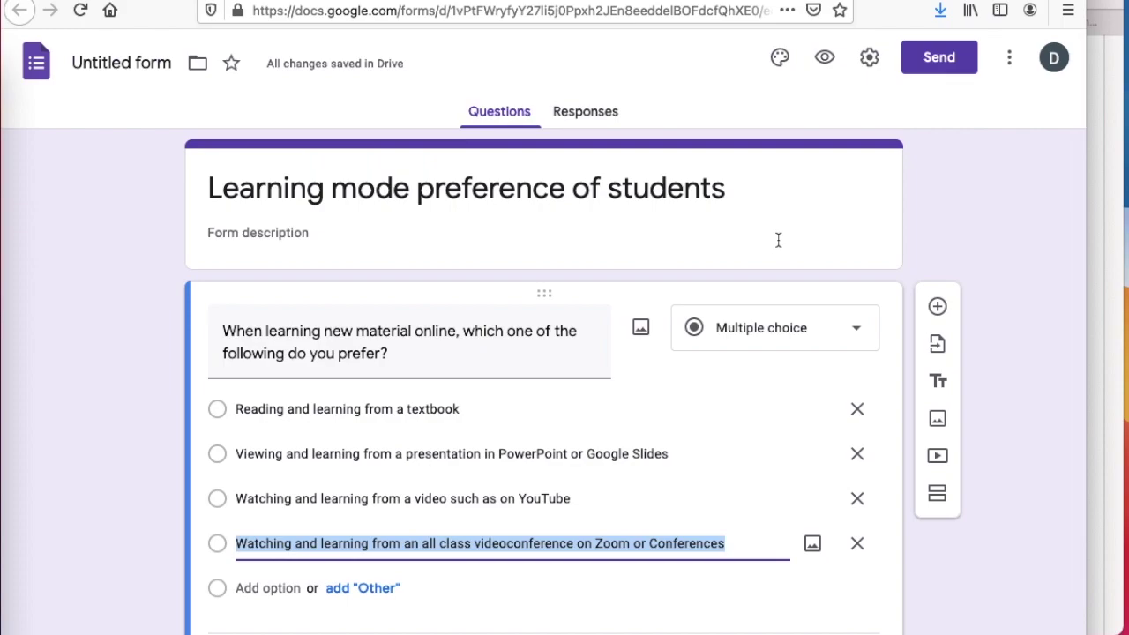
scroll(620, 484, "down", 1)
scroll(620, 484, "up", 1)
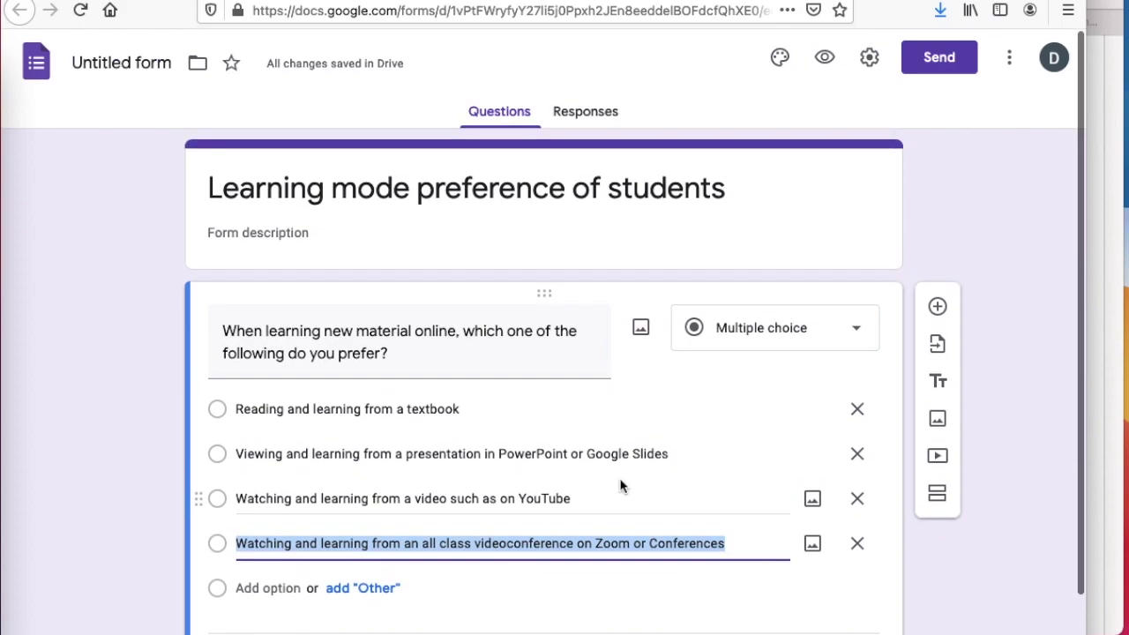
scroll(620, 484, "down", 1)
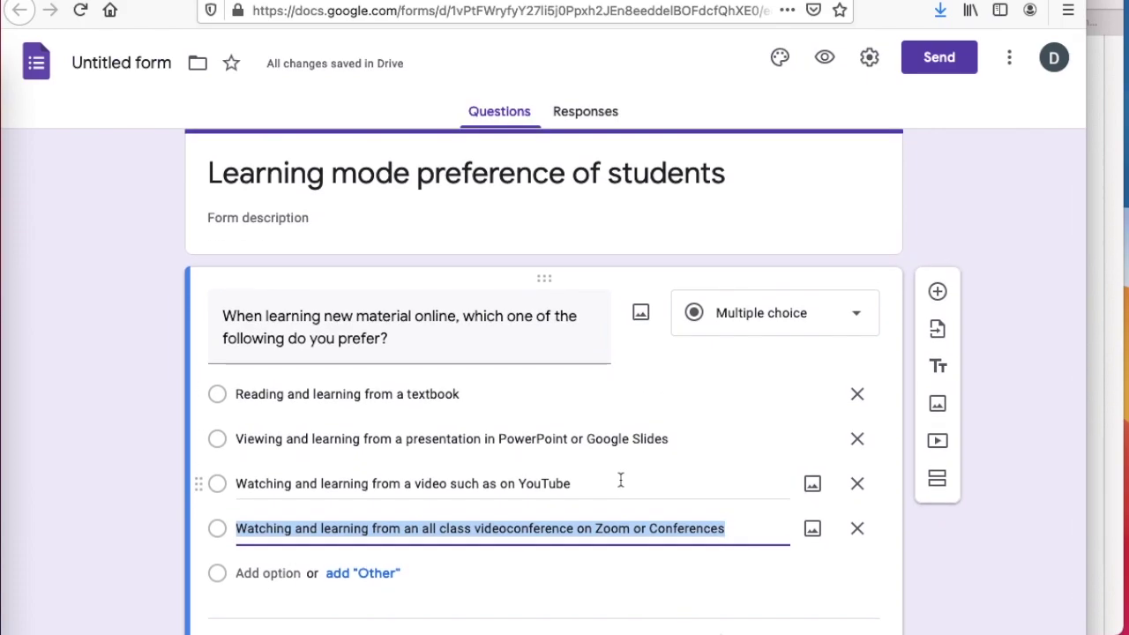
left_click(834, 171)
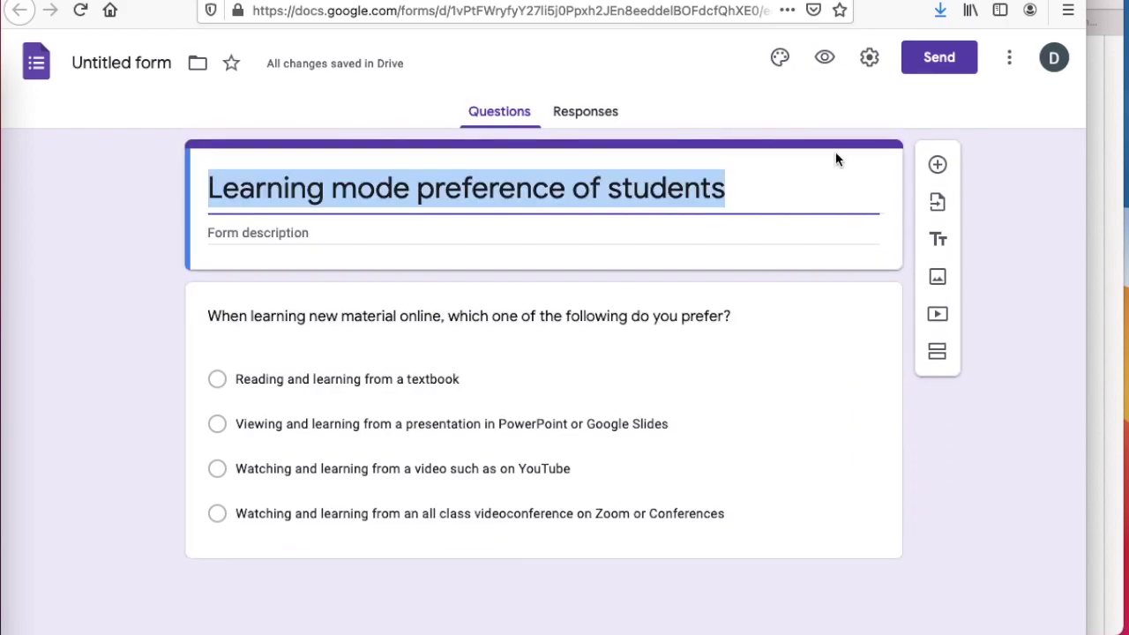
Step: Uncheck 'Restrict to users in College of Micronesia-FSM' in the form settings and save
left_click(871, 75)
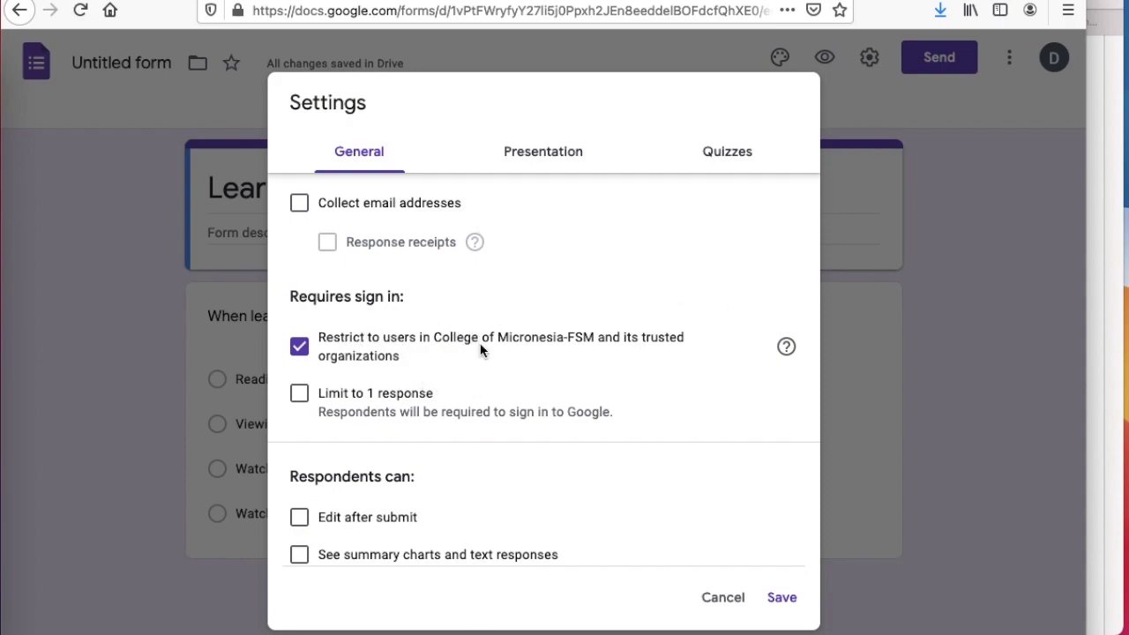
left_click(299, 349)
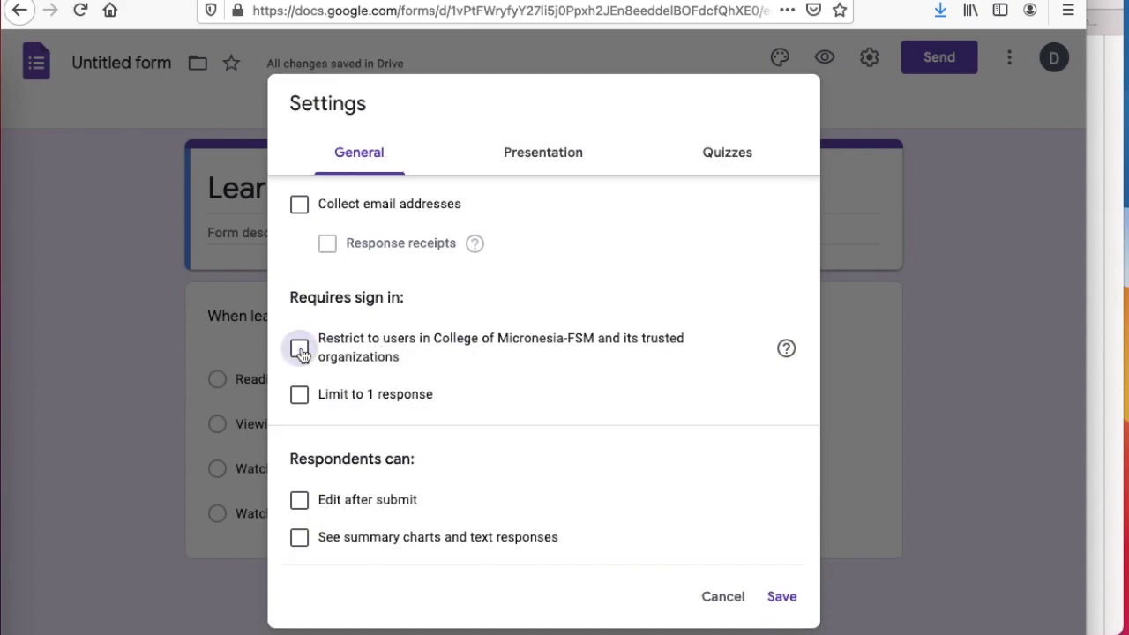
left_click(301, 353)
left_click(361, 351)
left_click(451, 338)
left_click(451, 338)
left_click(549, 164)
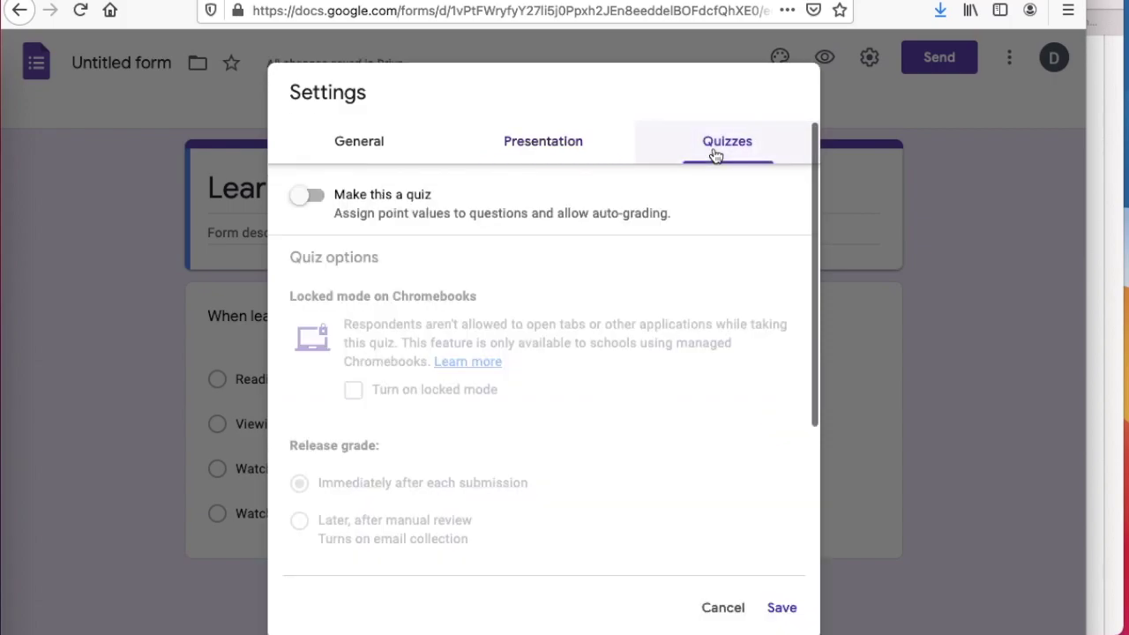
left_click(358, 144)
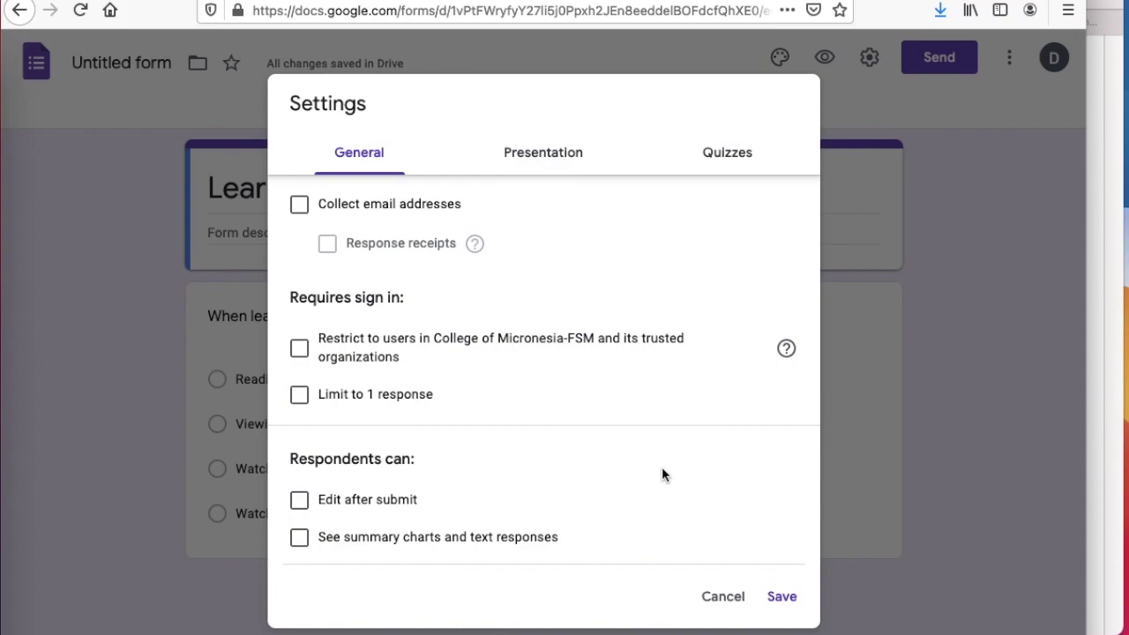
left_click(782, 598)
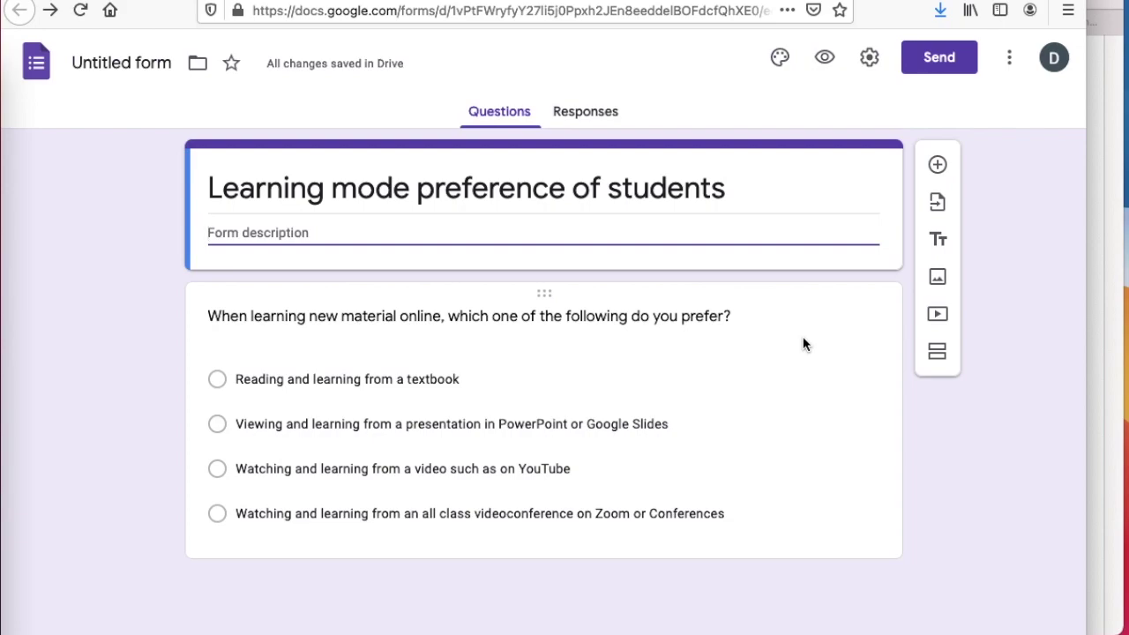
Step: Copy the form's shortened share link from the Send form dialog, then close it
left_click(929, 71)
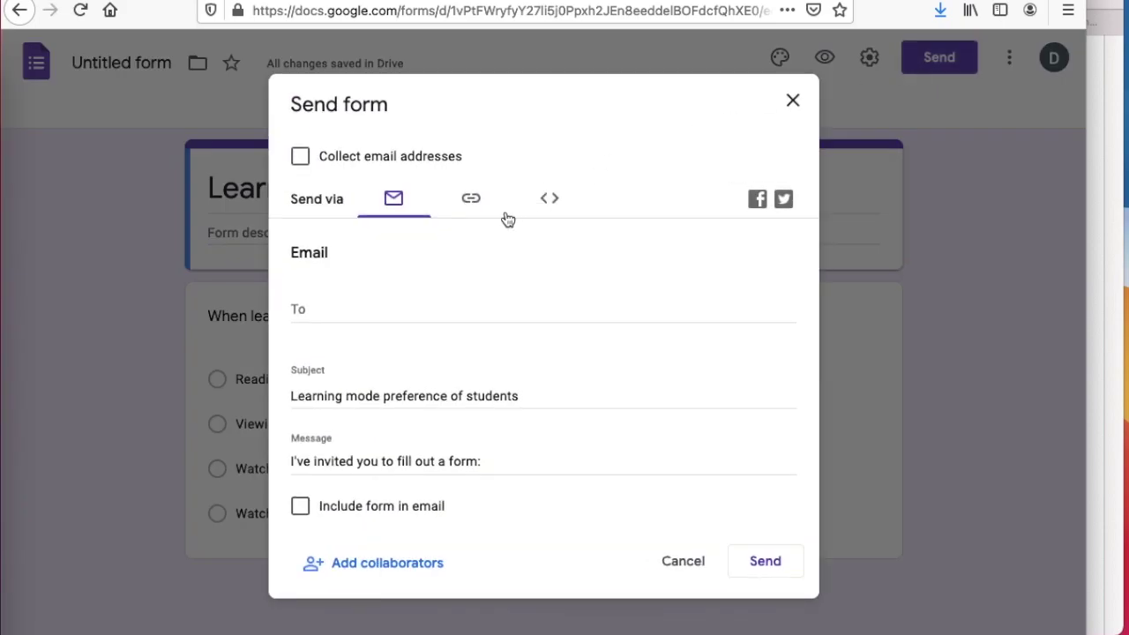
left_click(471, 199)
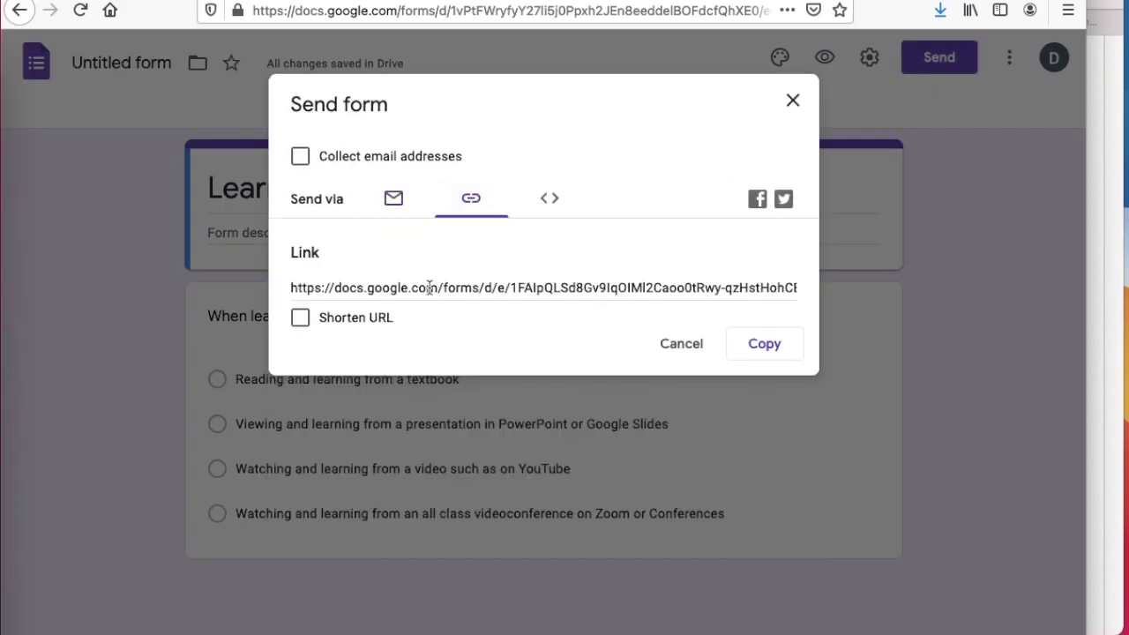
left_click(342, 320)
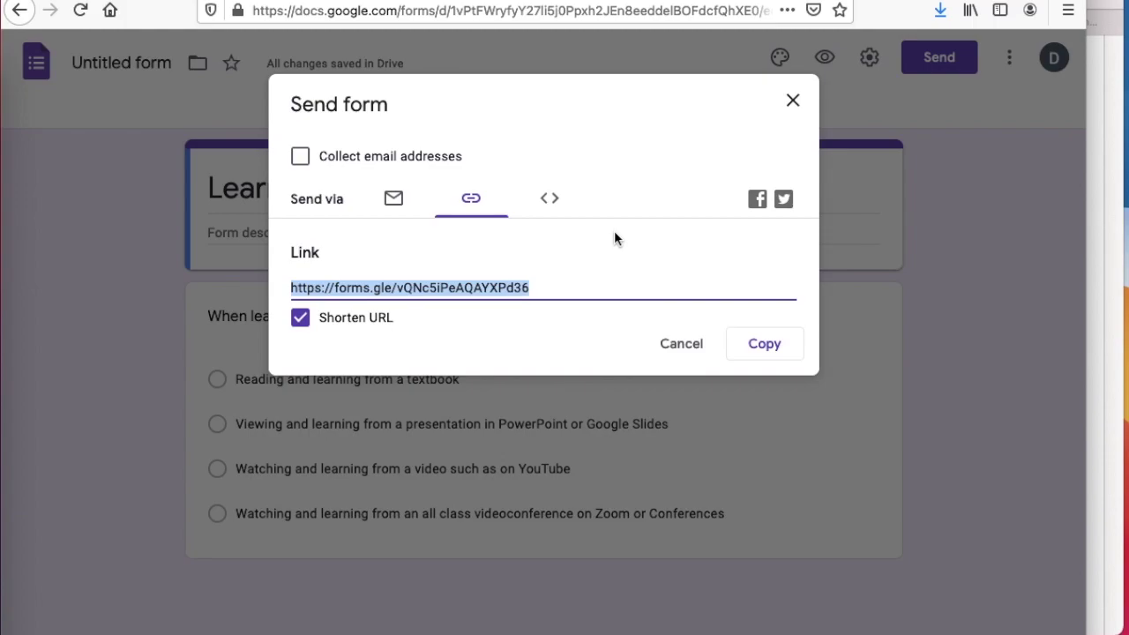
left_click(764, 347)
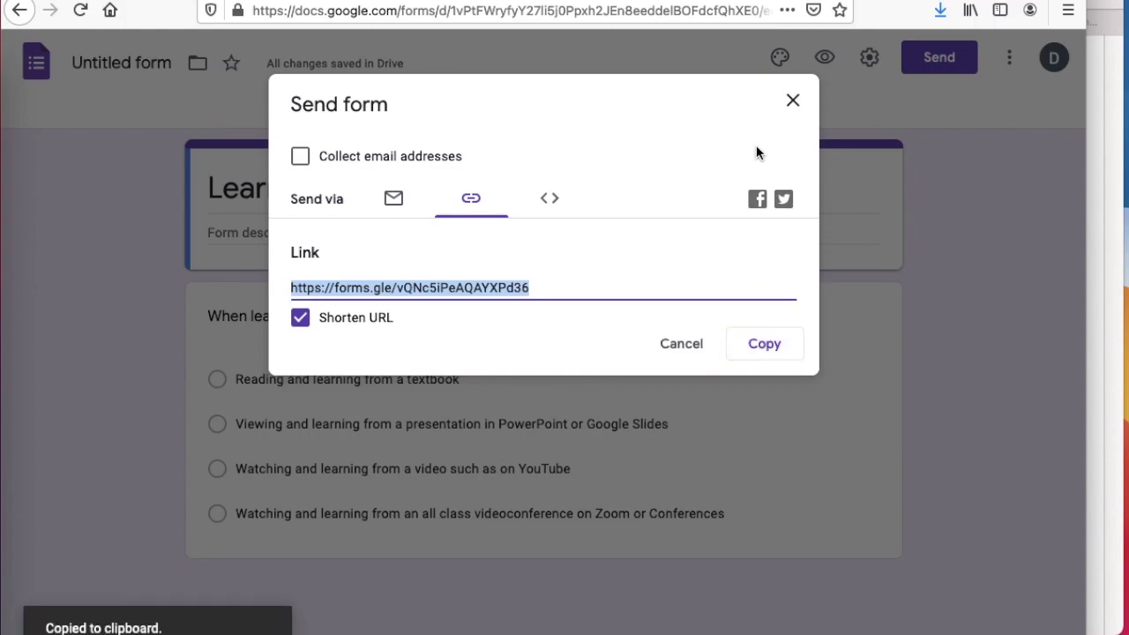
left_click(793, 104)
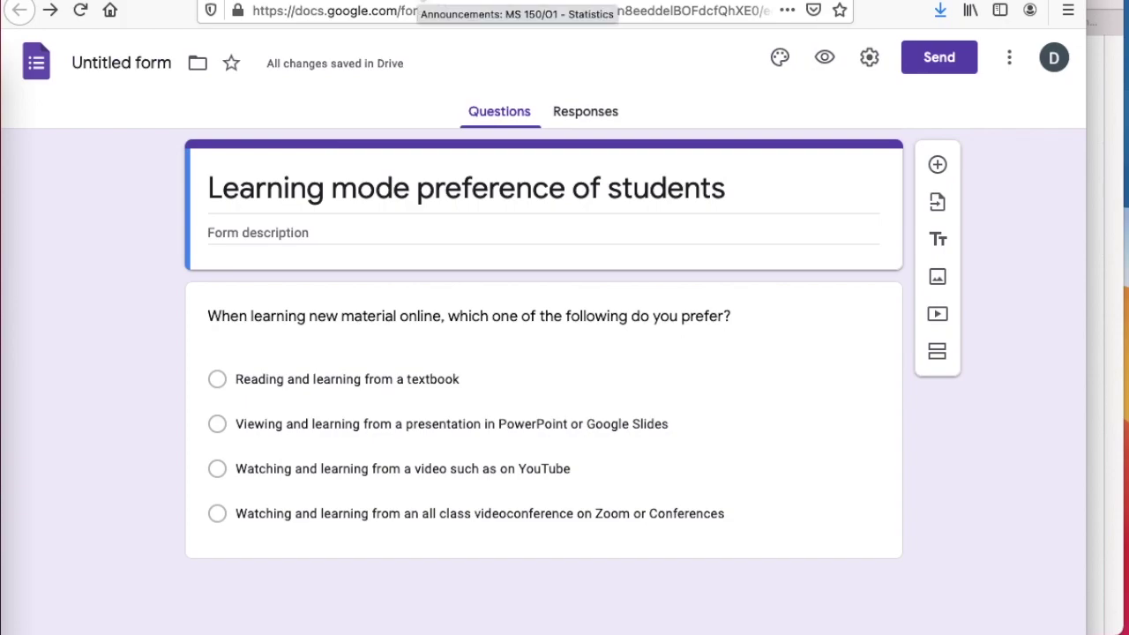
left_click(423, 1)
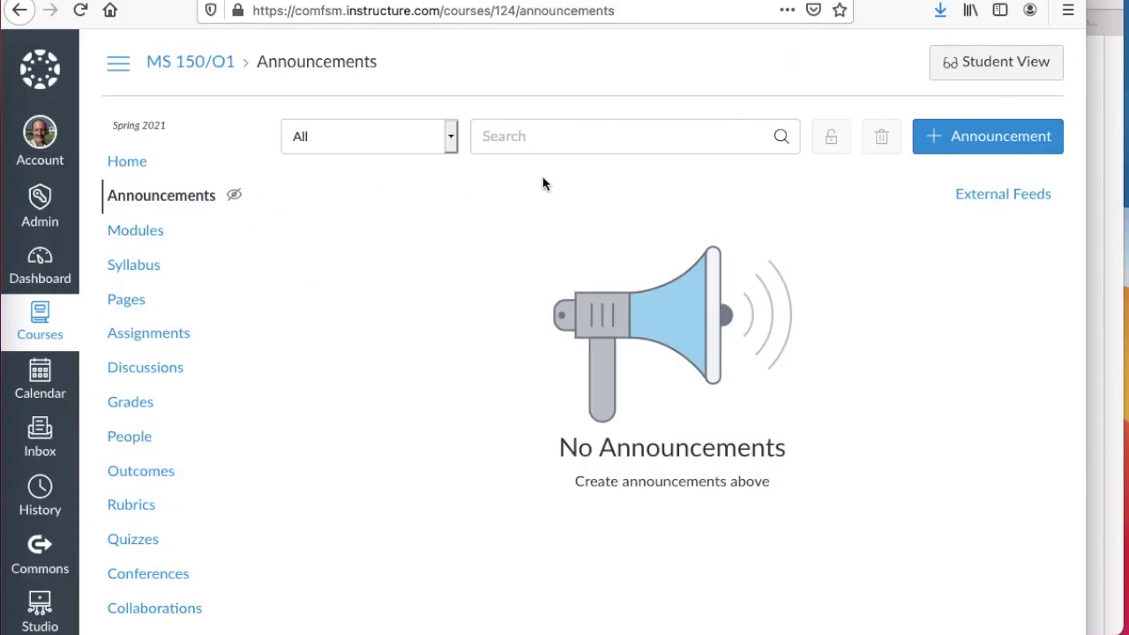
Step: Start a new announcement titled 'Survey of how you like to learn'
left_click(935, 138)
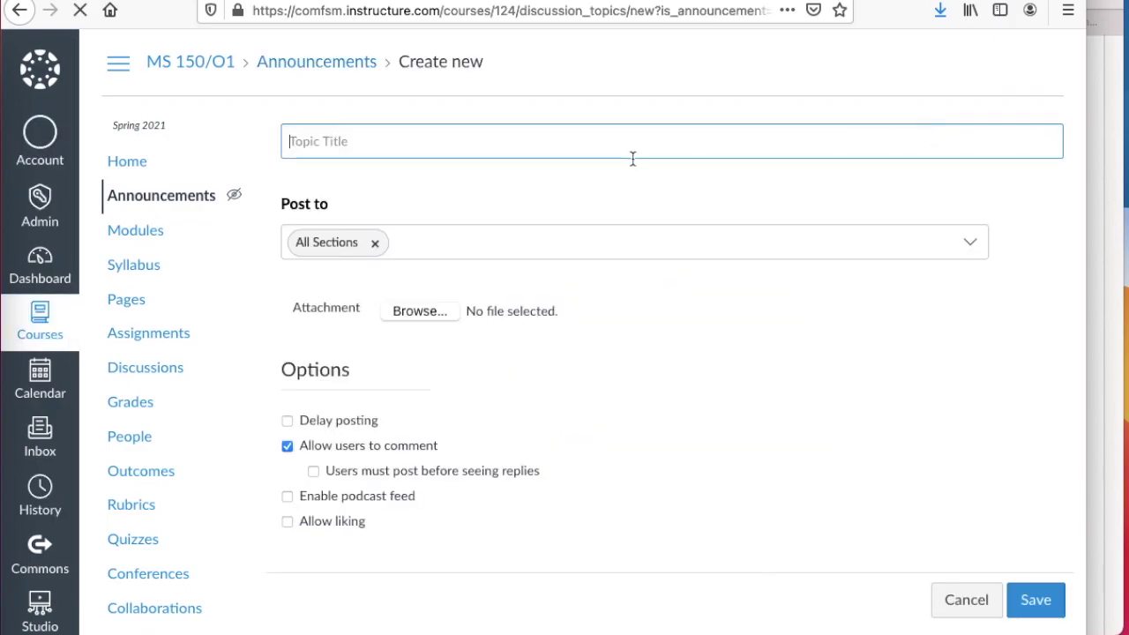
type("Pr")
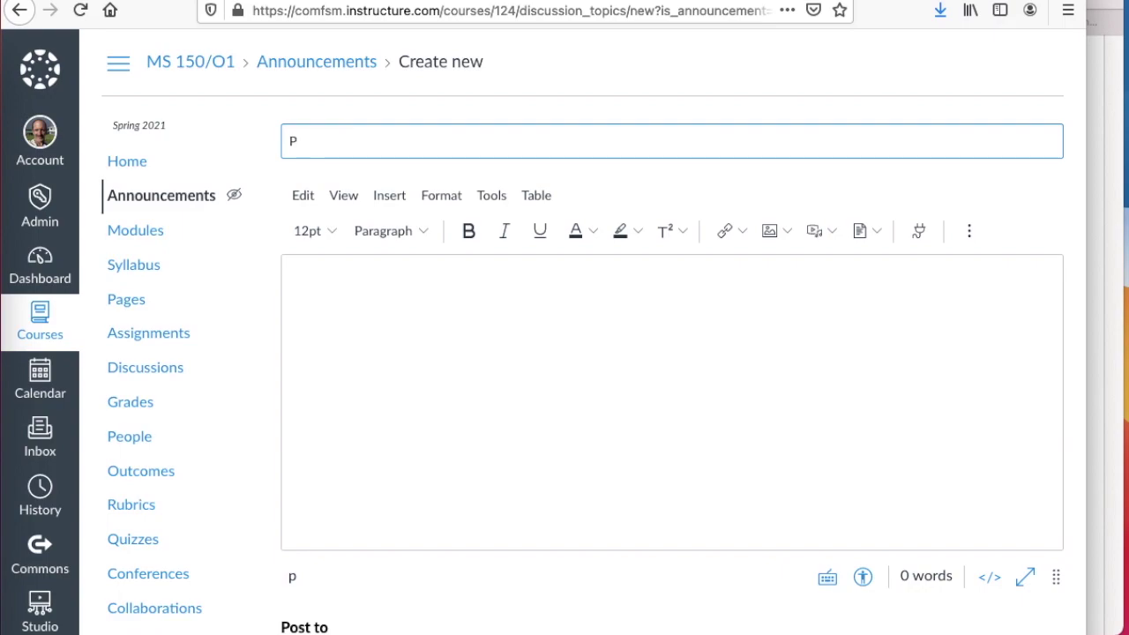
key("BackSpace")
key("BackSpace")
type("S")
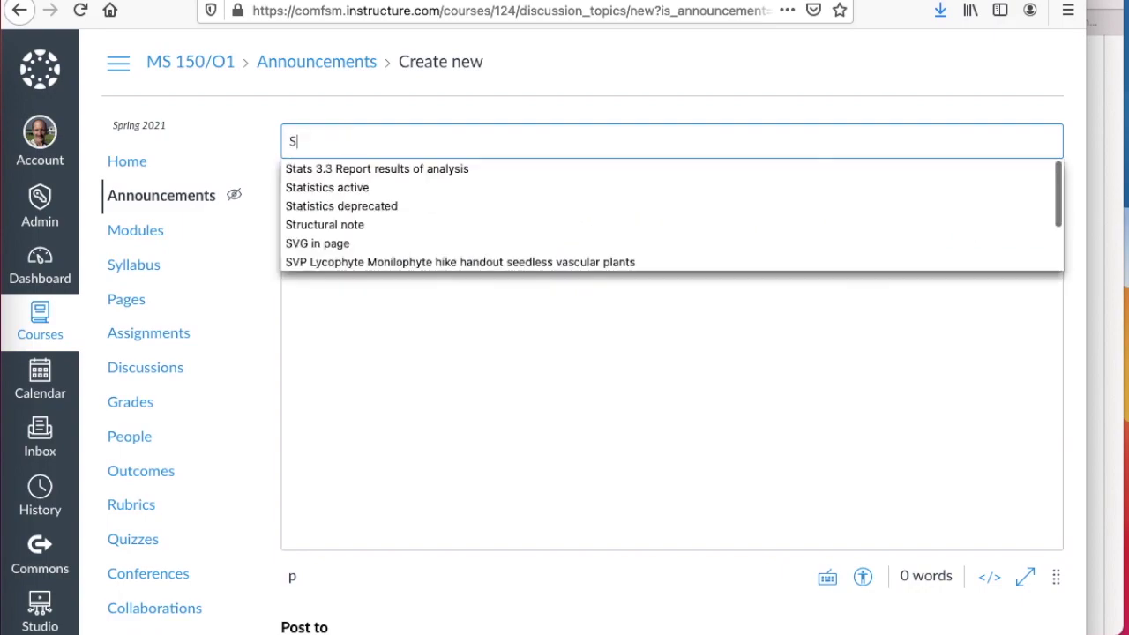
type("urvey of ho")
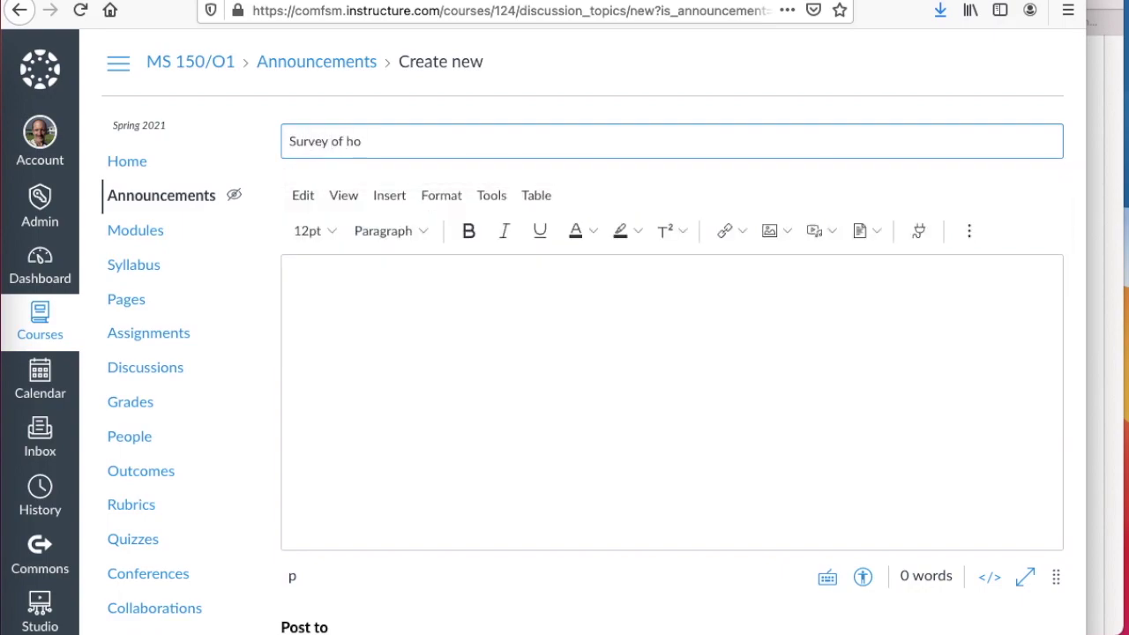
type("w you like to learn")
Step: Write the message 'Please take the survey at the following link:' with the form link below
left_click(684, 313)
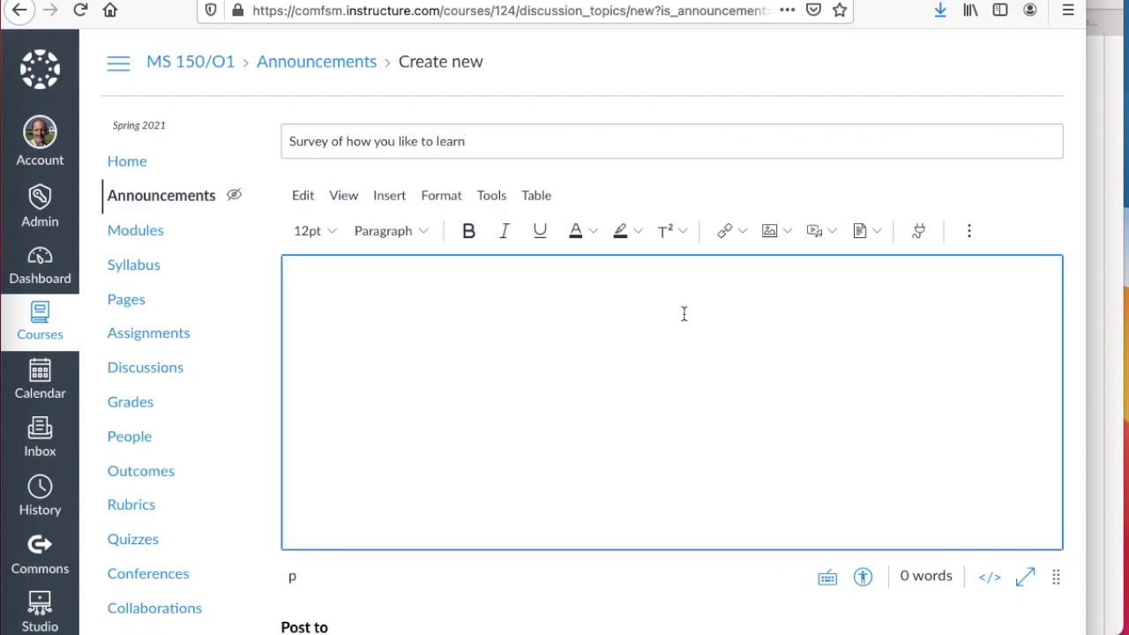
type("Please take the survey at ")
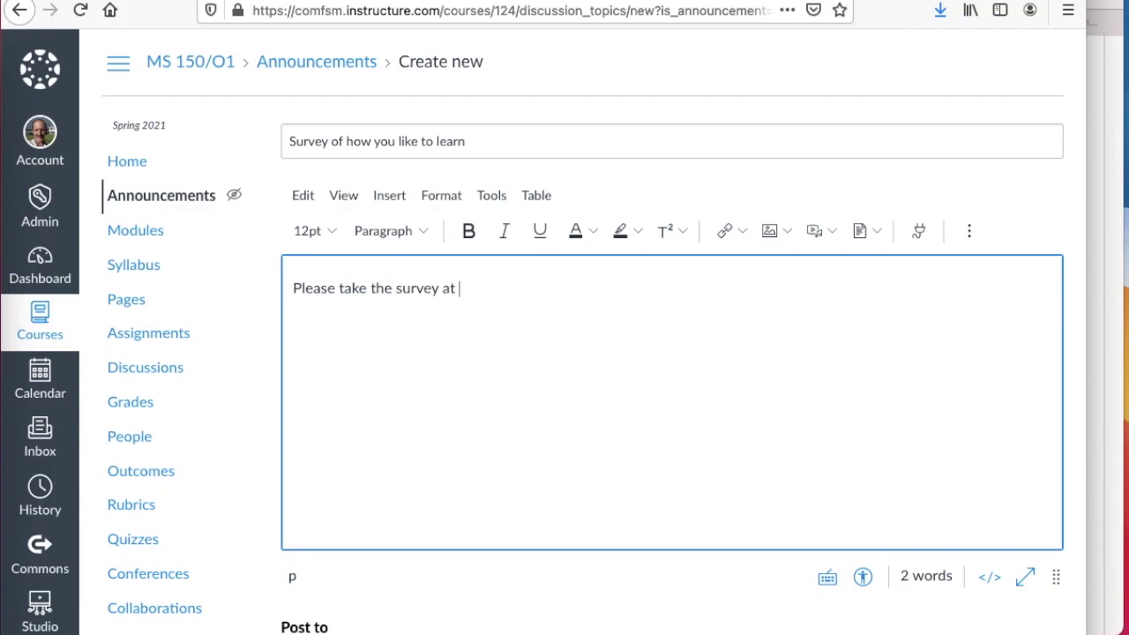
type("the following lin")
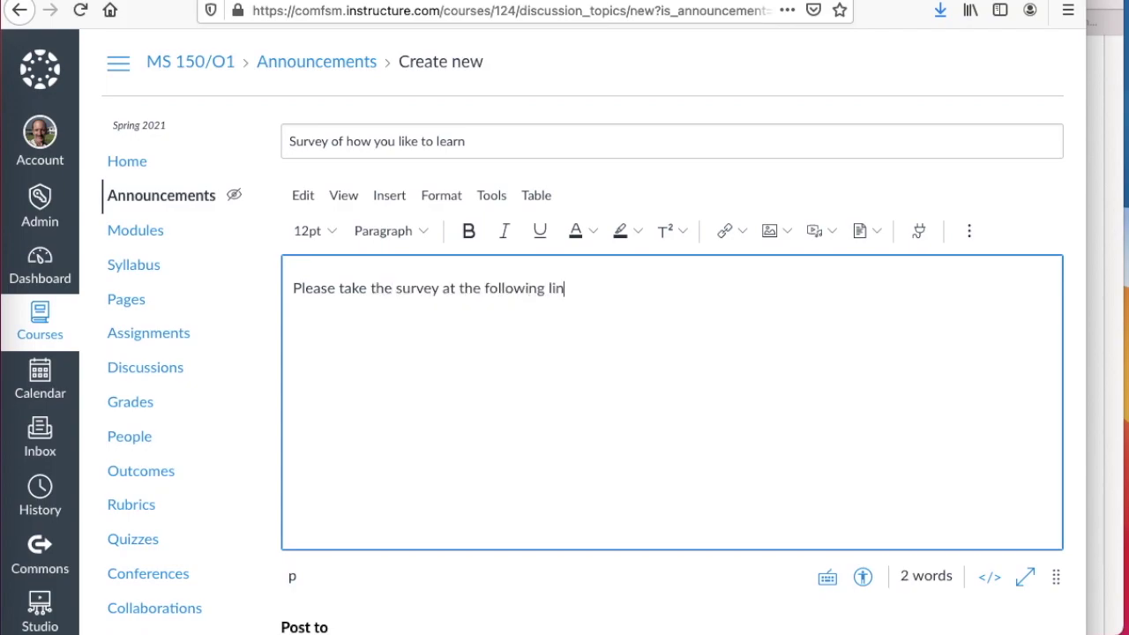
type("k:")
key("Return")
key("ctrl+v")
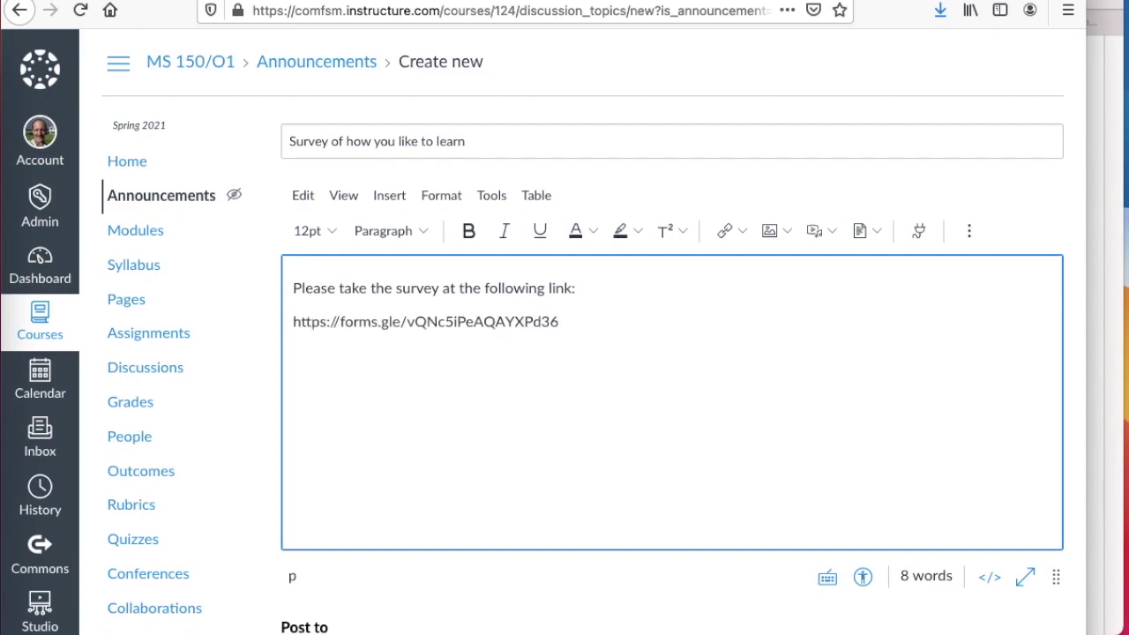
scroll(614, 434, "down", 4)
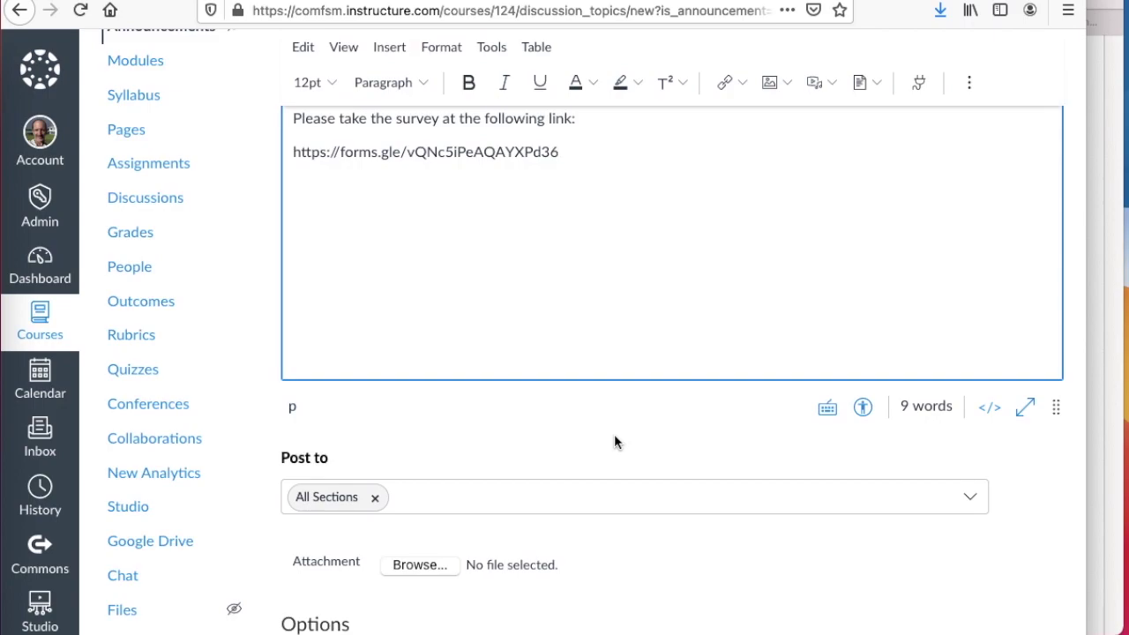
Step: Require students to post before seeing replies on the announcement
scroll(614, 434, "down", 3)
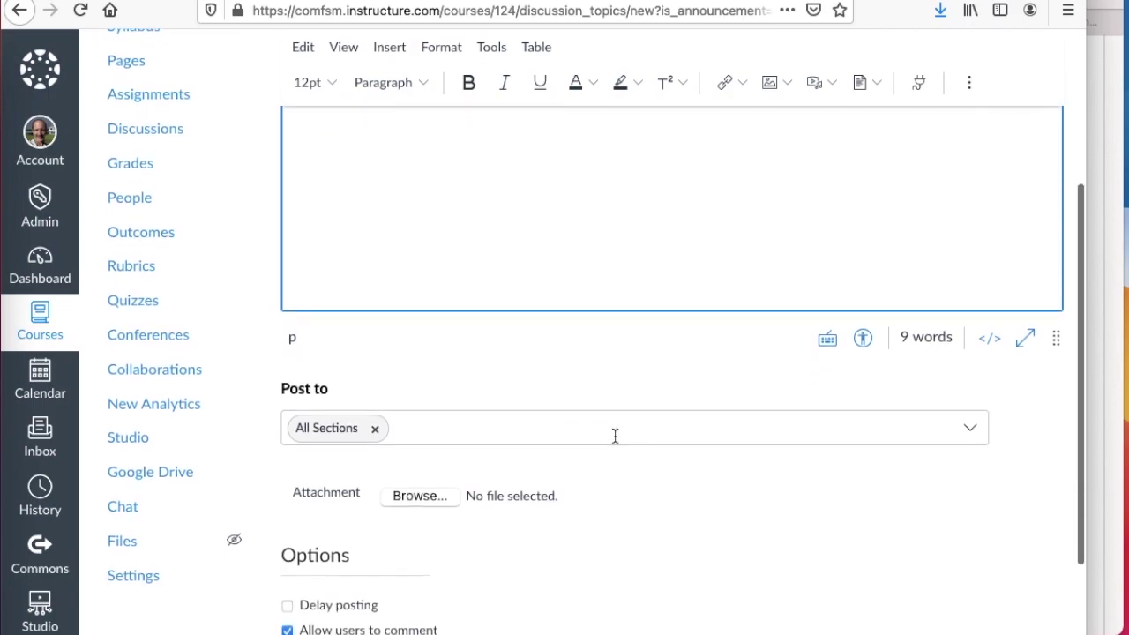
scroll(582, 437, "up", 2)
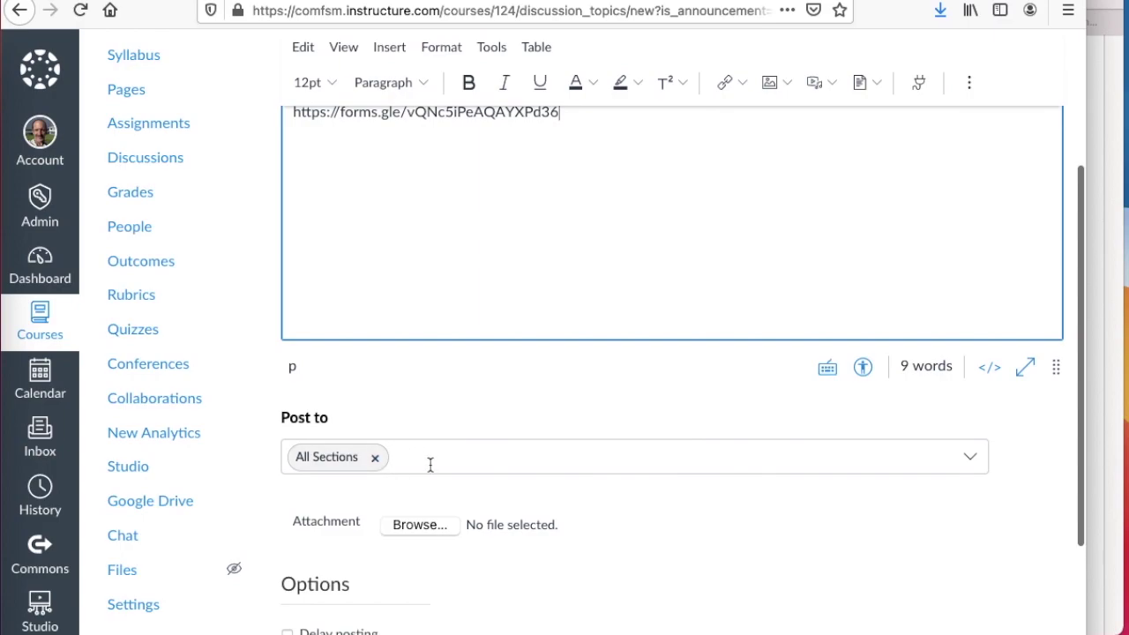
scroll(428, 461, "down", 2)
scroll(431, 472, "down", 3)
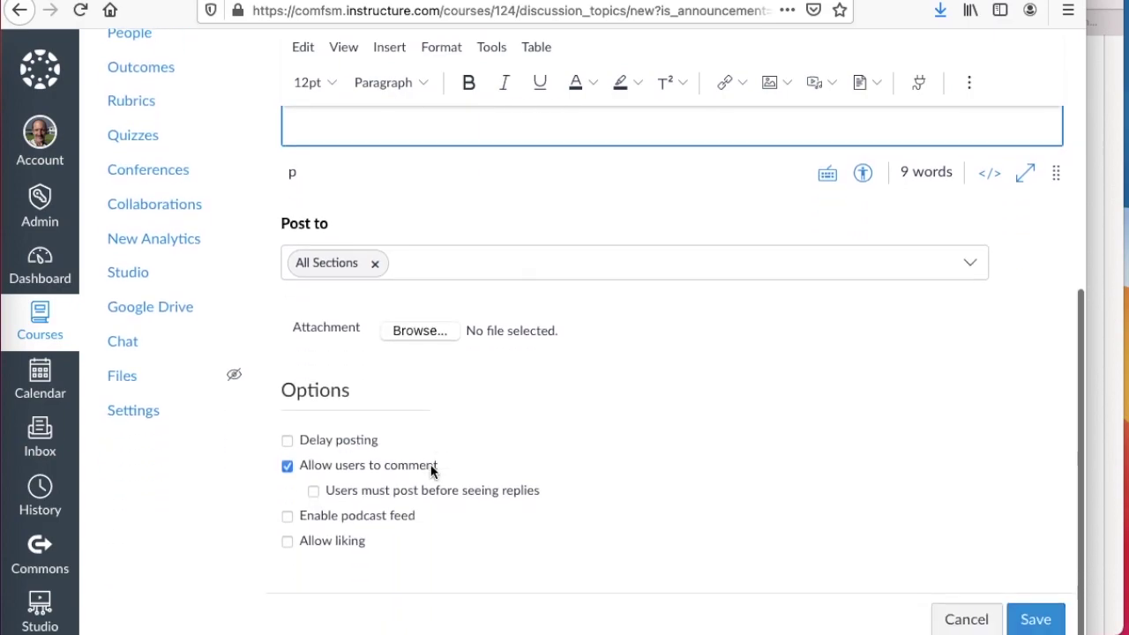
scroll(431, 472, "up", 1)
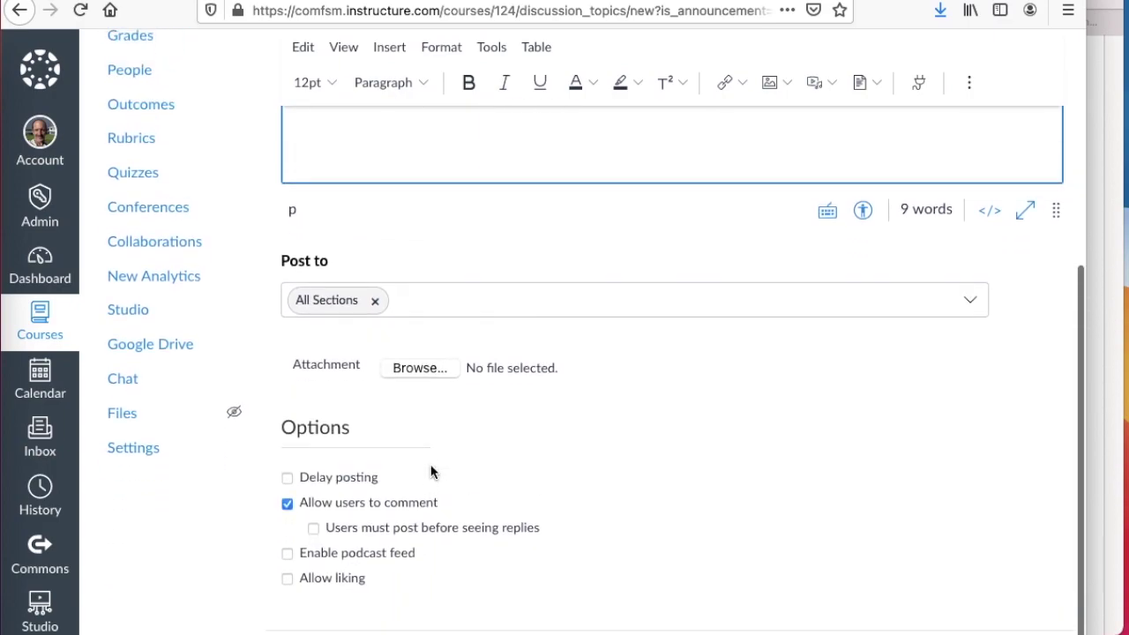
scroll(431, 472, "up", 8)
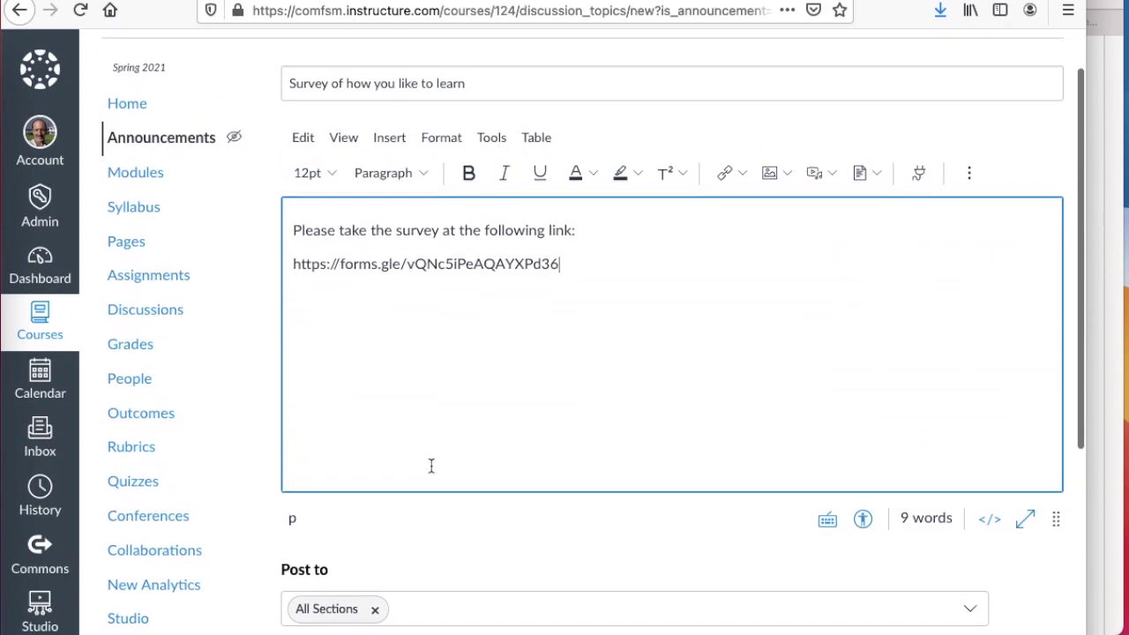
scroll(431, 465, "down", 5)
scroll(432, 468, "up", 1)
scroll(432, 472, "up", 3)
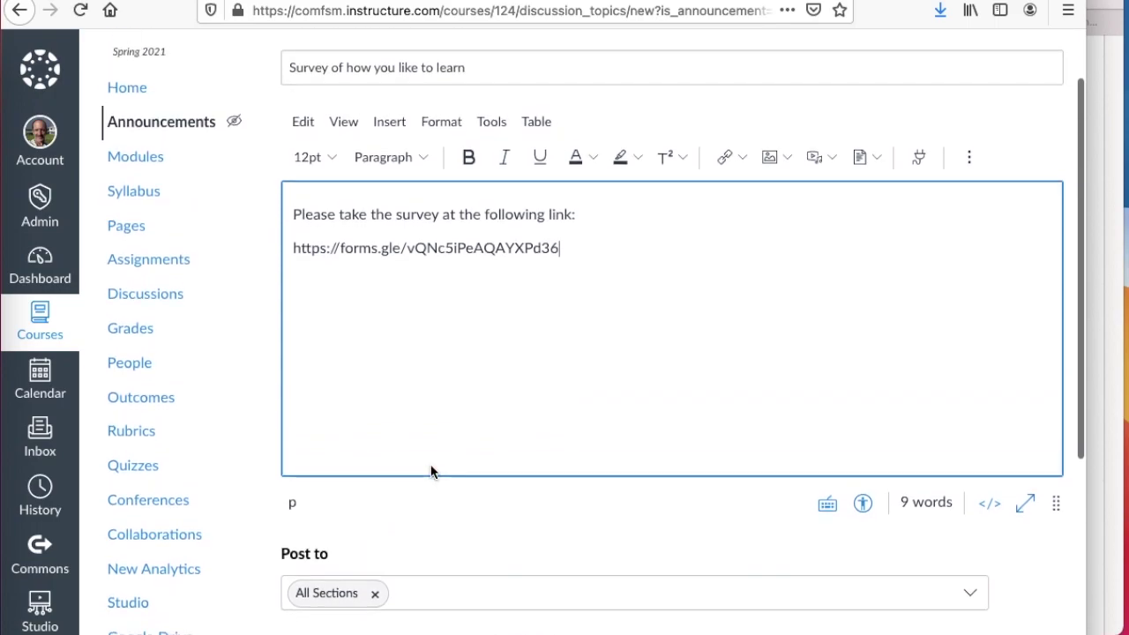
scroll(431, 472, "down", 7)
scroll(431, 472, "down", 2)
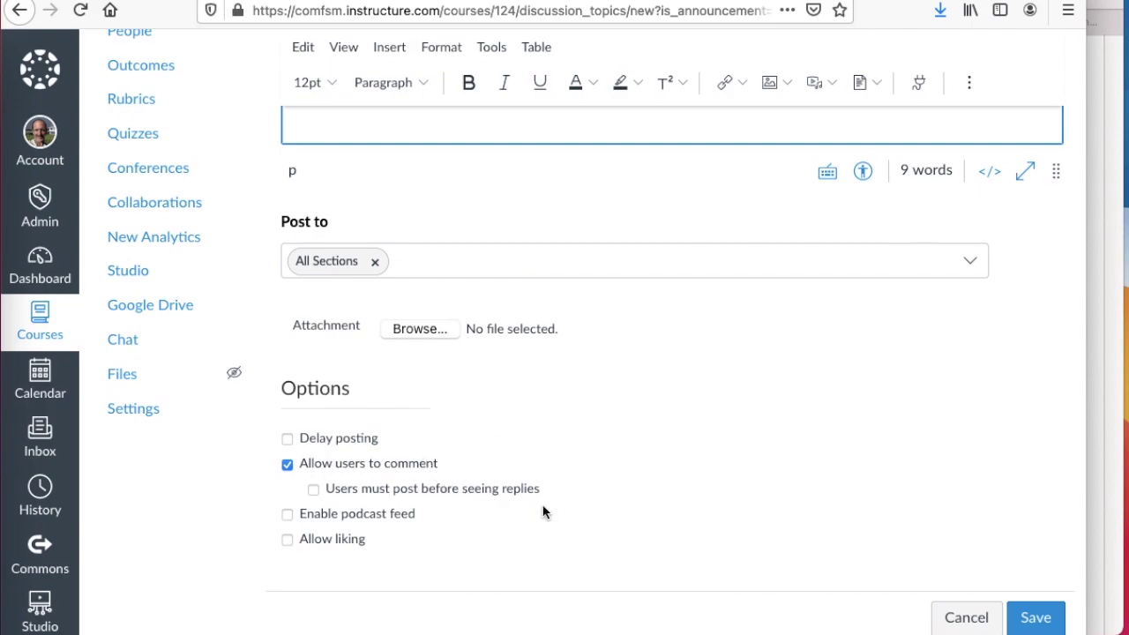
scroll(544, 512, "up", 1)
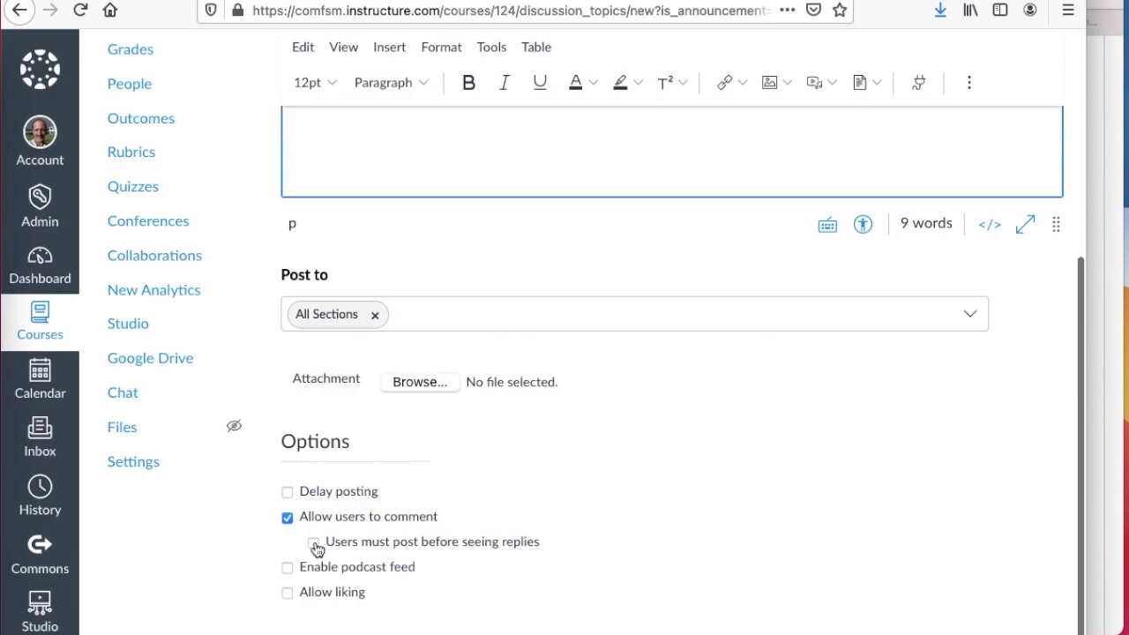
left_click(315, 544)
Step: Save the announcement, posting it to All Sections
scroll(652, 509, "down", 1)
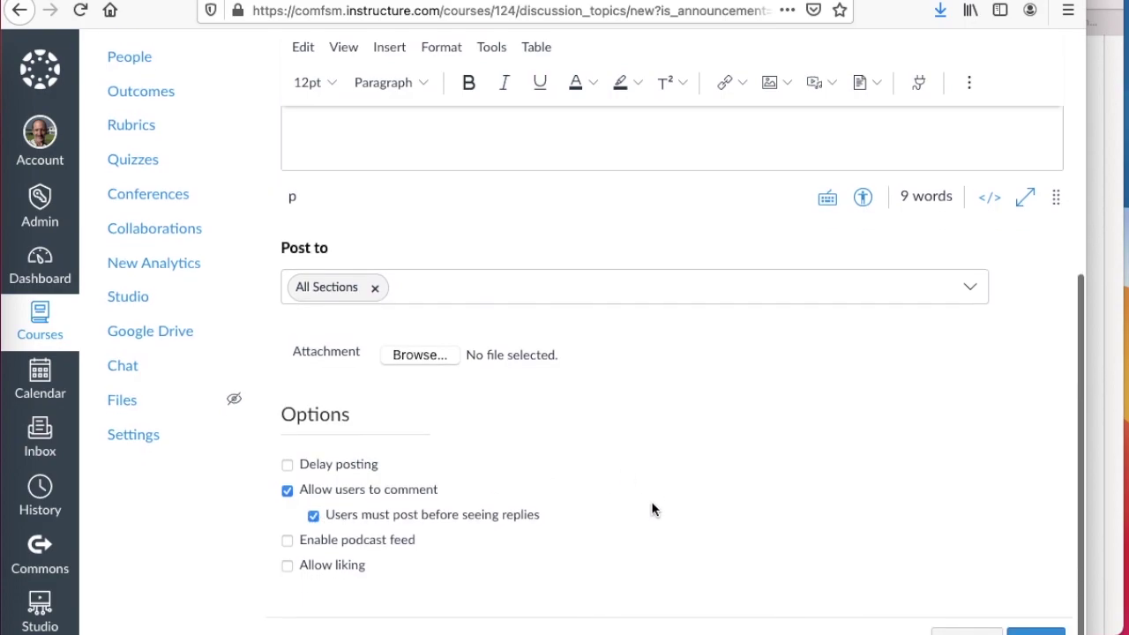
scroll(652, 509, "up", 1)
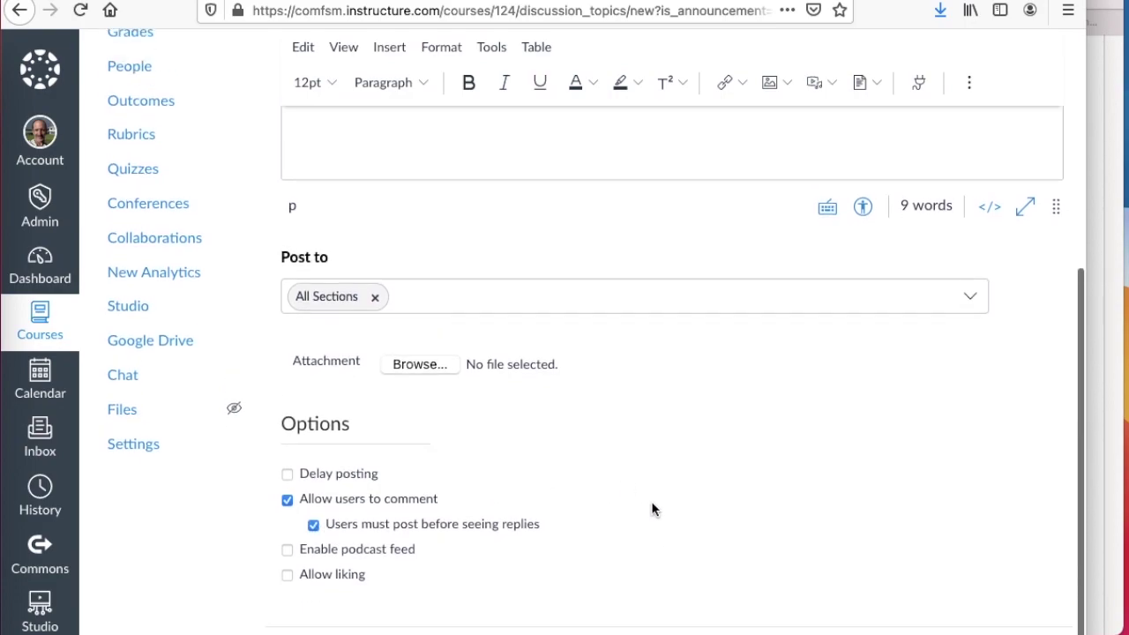
scroll(653, 509, "down", 1)
scroll(653, 509, "up", 1)
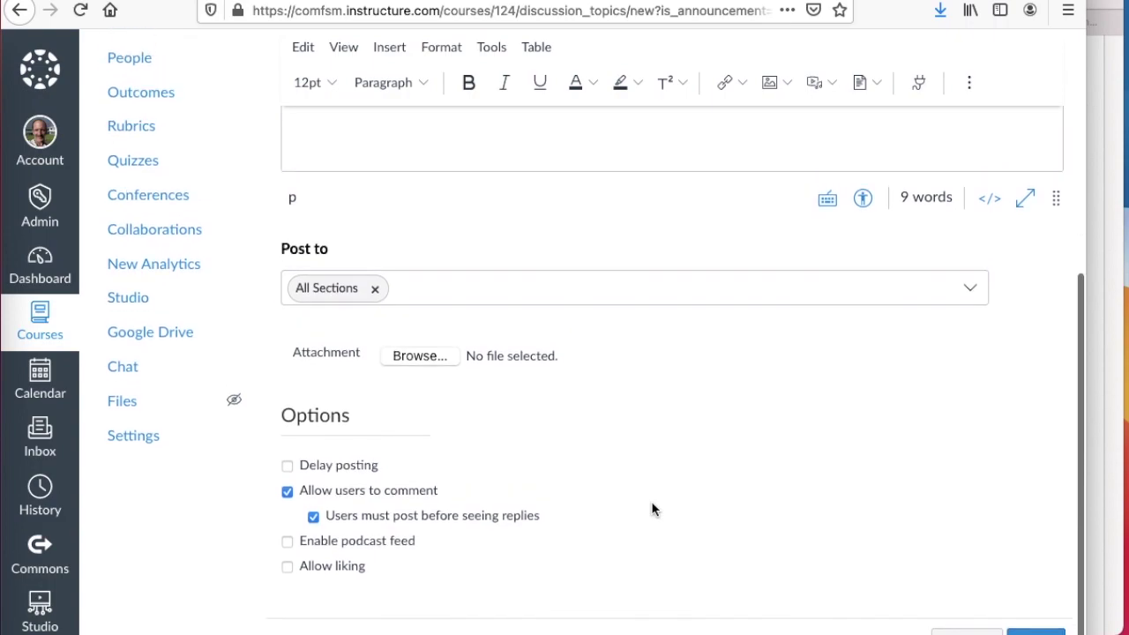
scroll(653, 509, "down", 1)
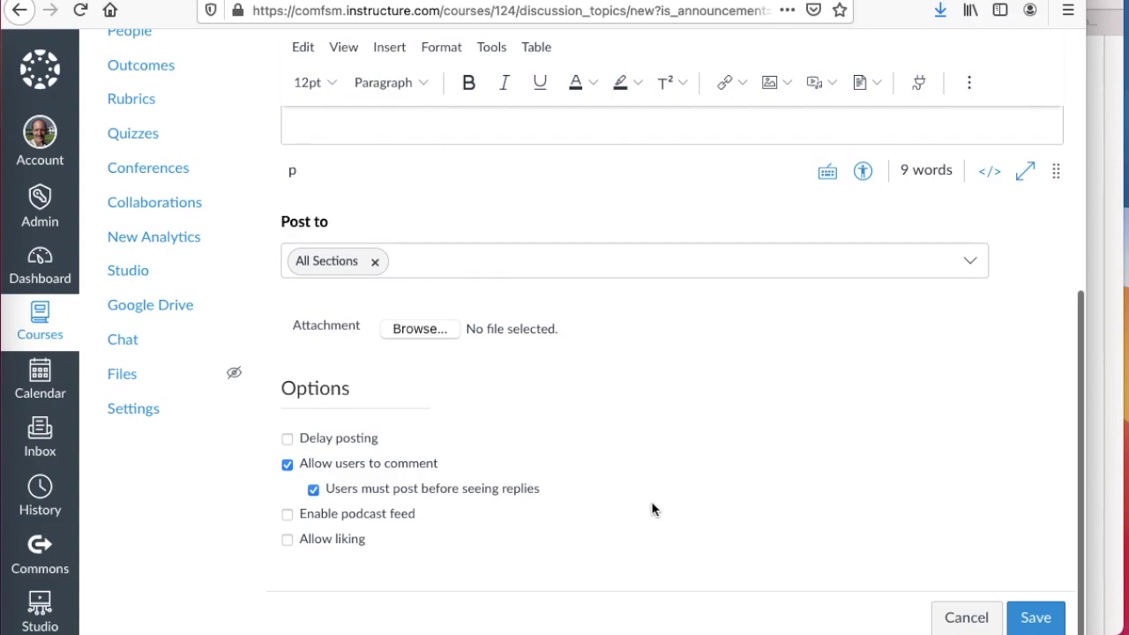
scroll(653, 509, "up", 1)
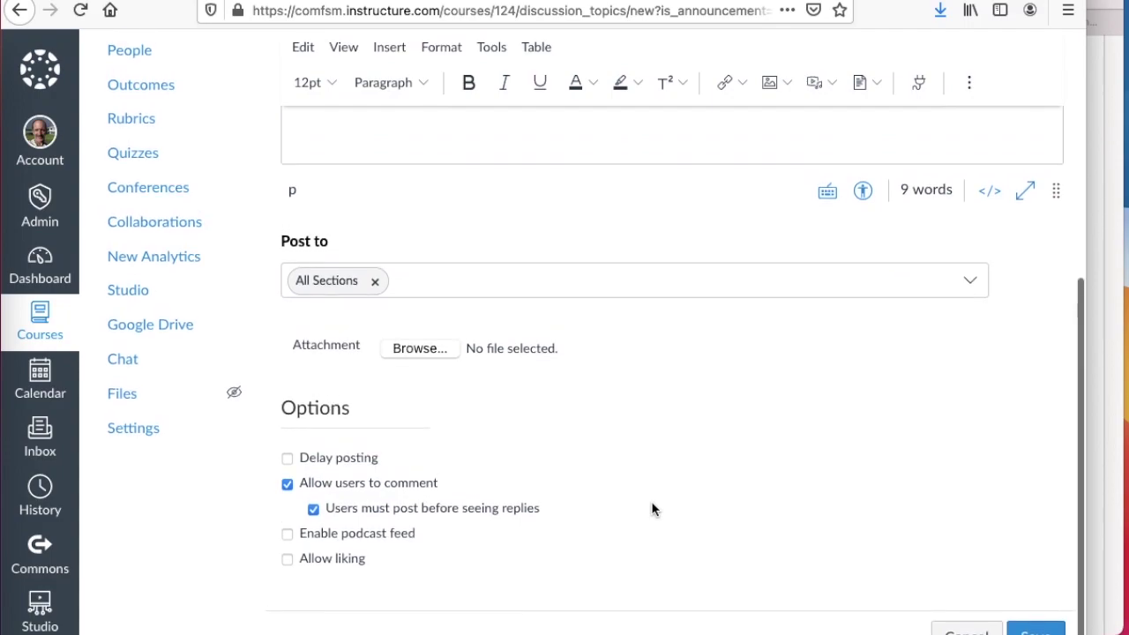
scroll(652, 504, "down", 1)
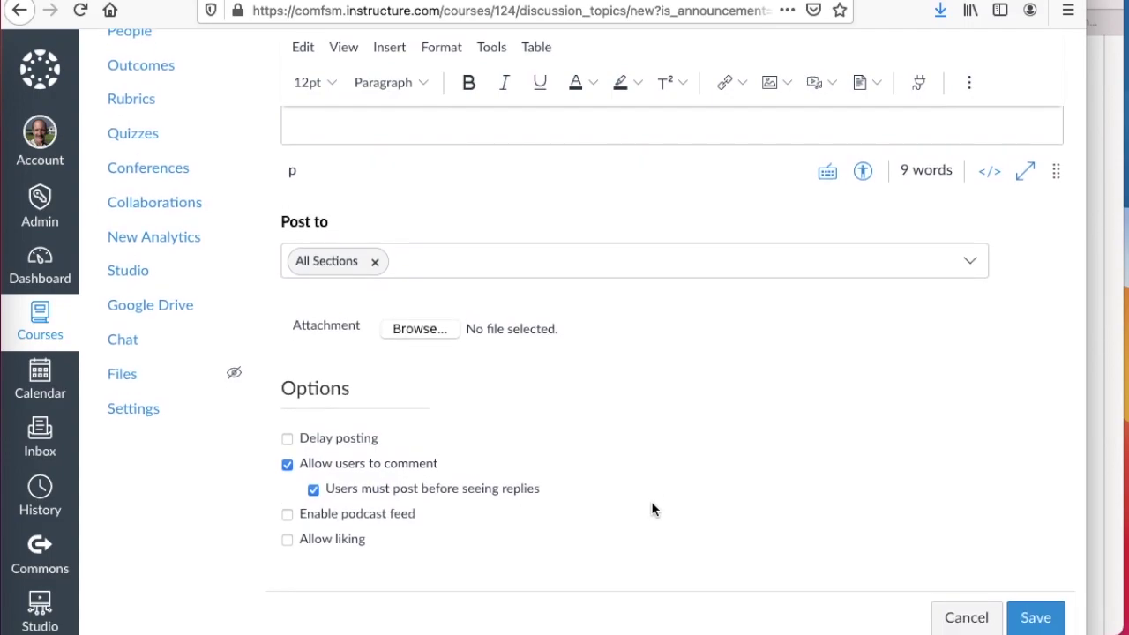
scroll(652, 509, "up", 1)
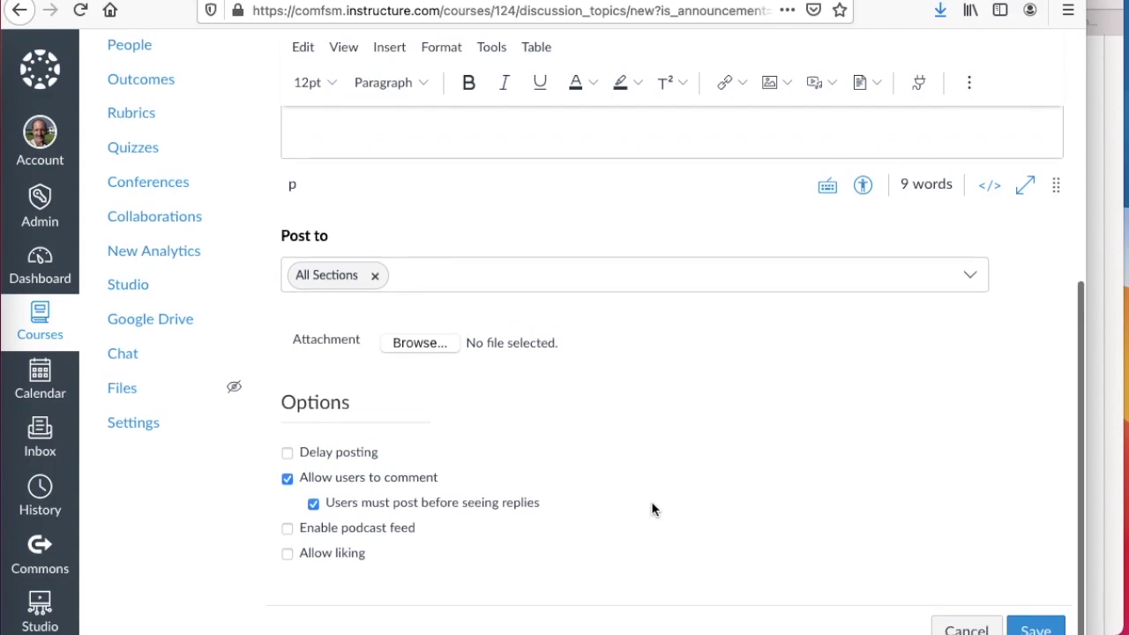
scroll(653, 509, "up", 2)
scroll(653, 509, "down", 1)
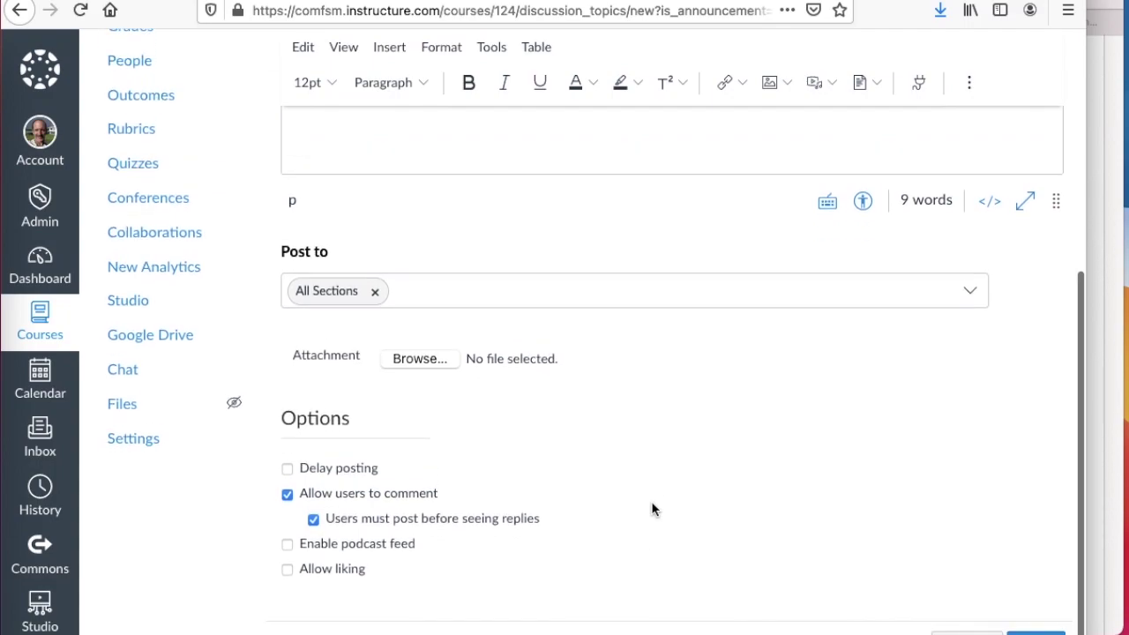
scroll(651, 509, "up", 5)
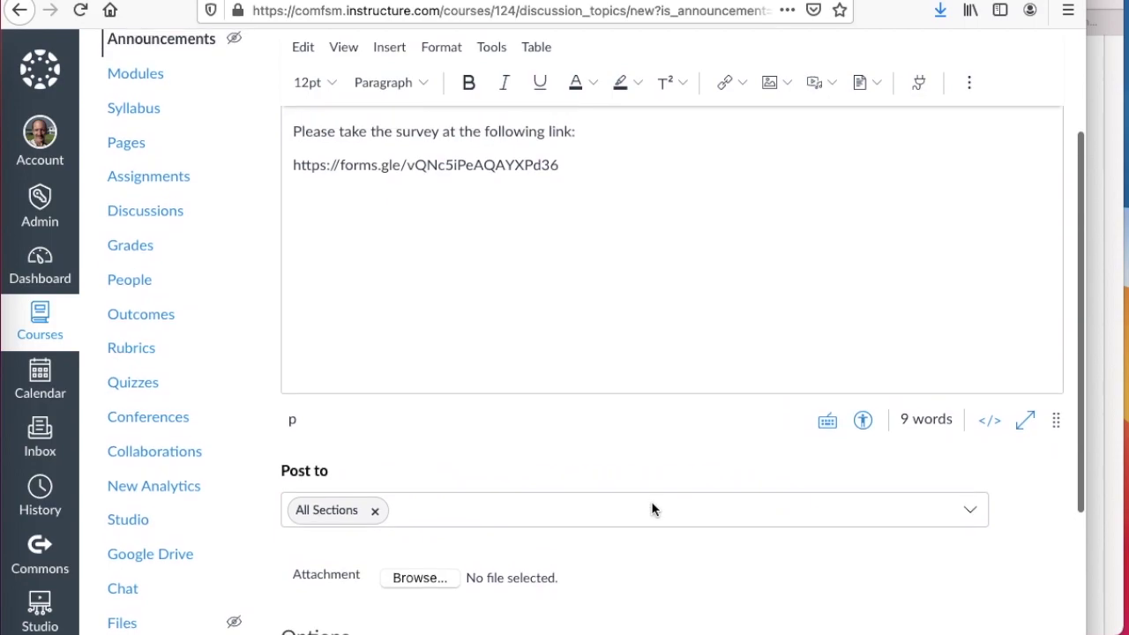
scroll(651, 502, "down", 3)
scroll(935, 609, "down", 3)
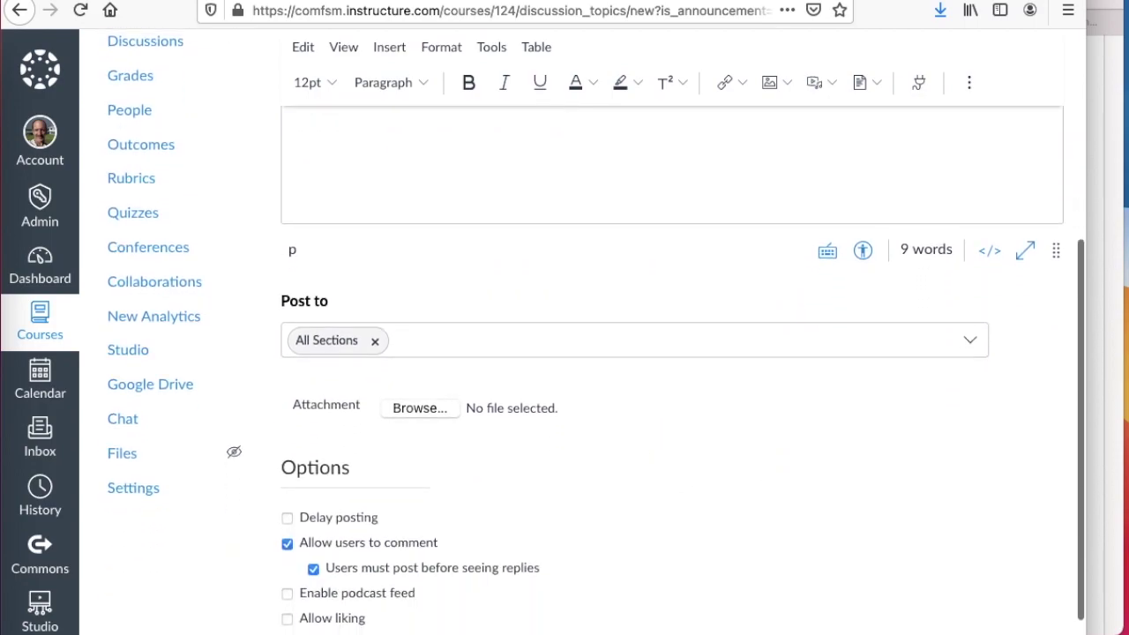
left_click(1046, 619)
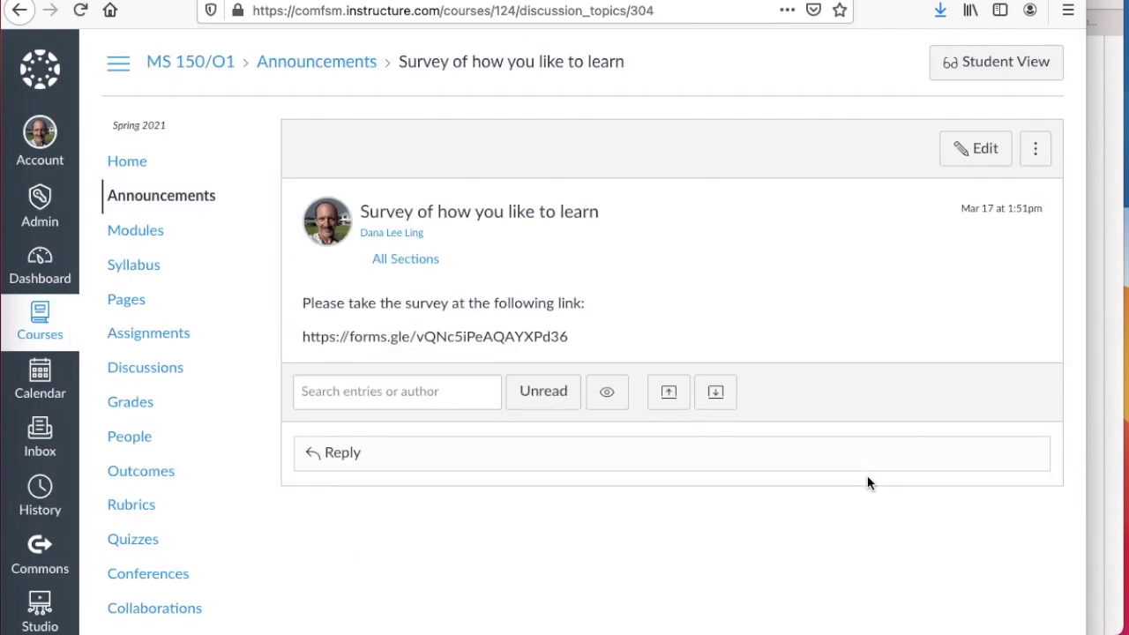
Step: Copy the 'Survey of how you like to learn' announcement to MS 150/O2 - Statistics
left_click(1035, 150)
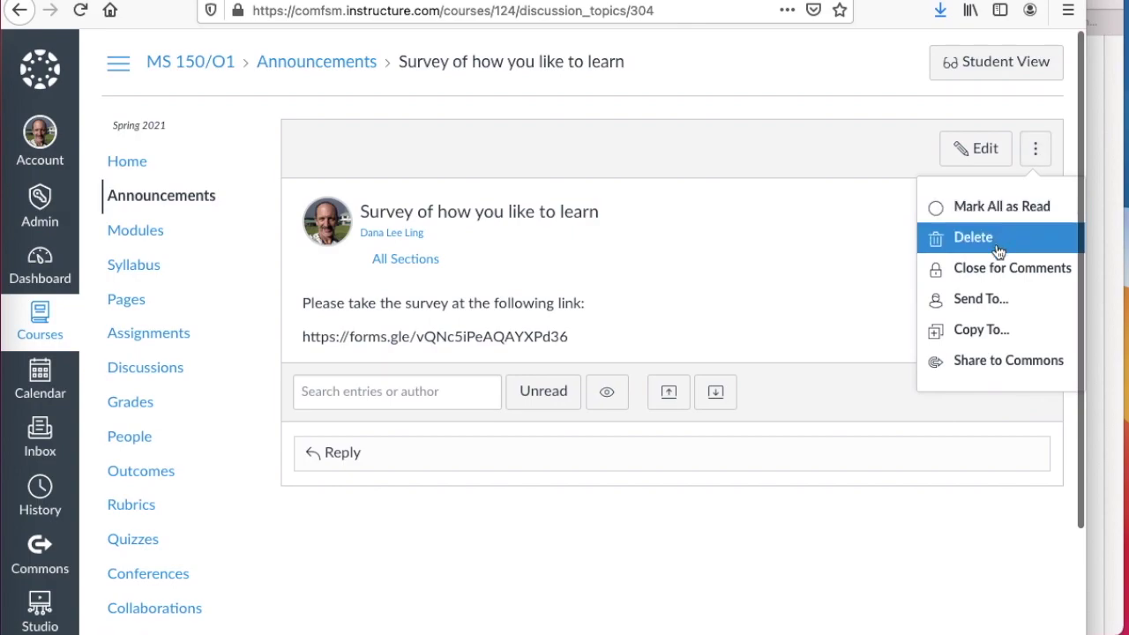
left_click(986, 333)
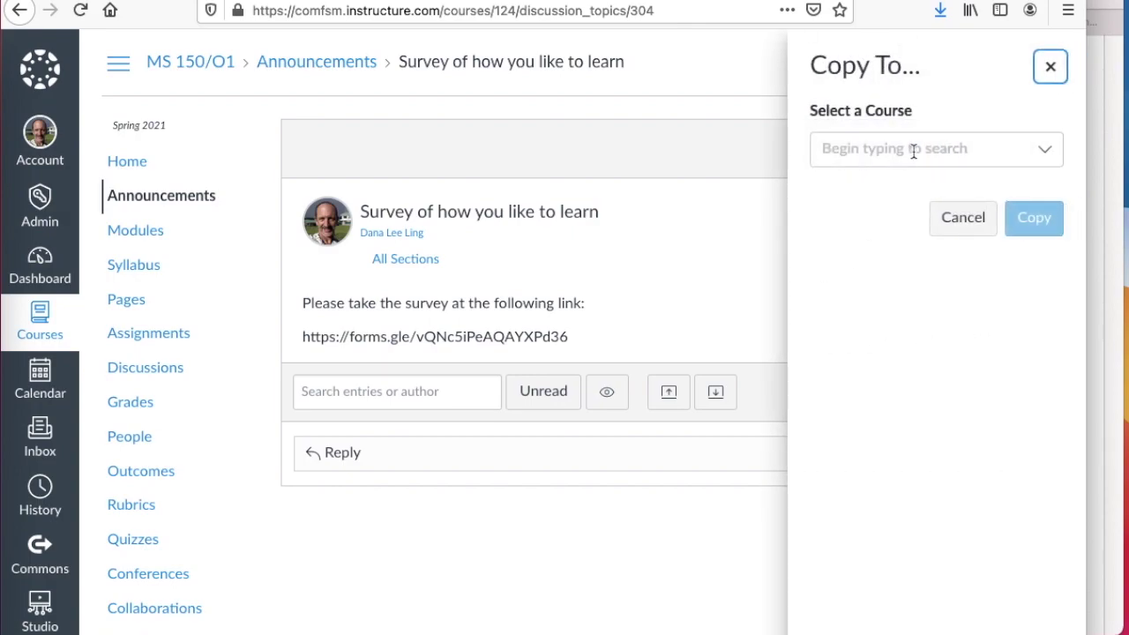
left_click(914, 150)
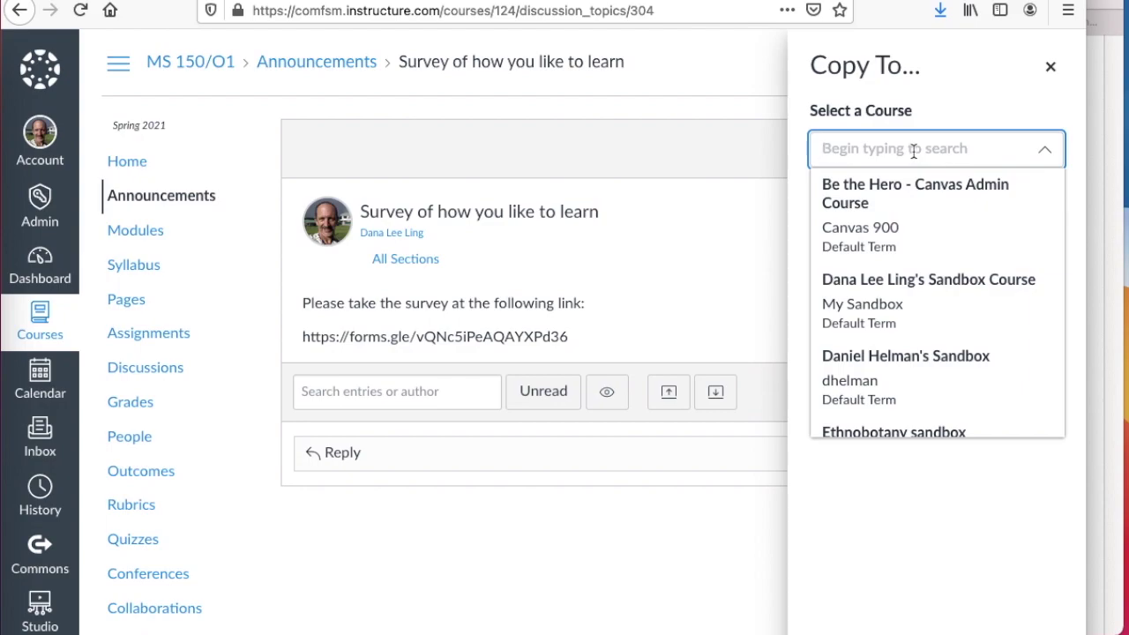
type("ms 1")
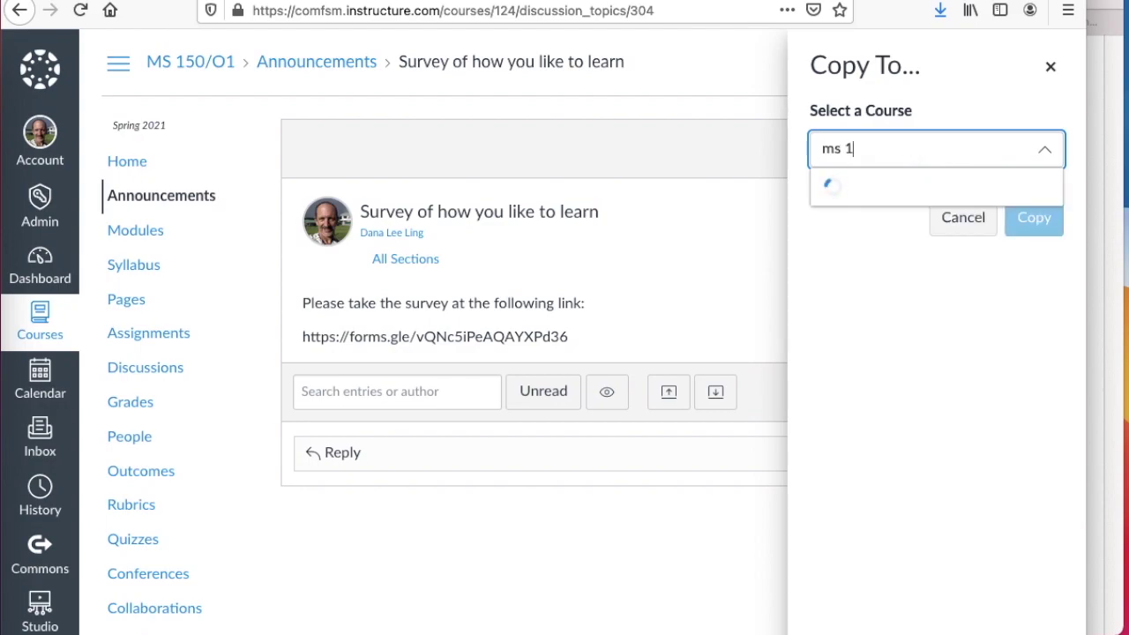
type("50")
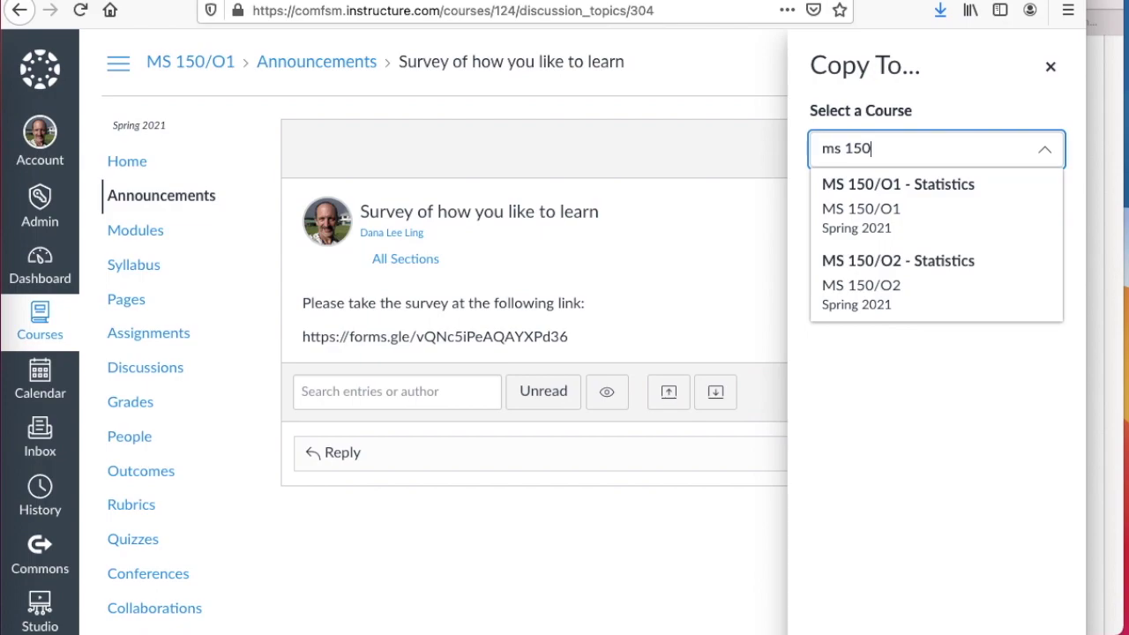
left_click(827, 279)
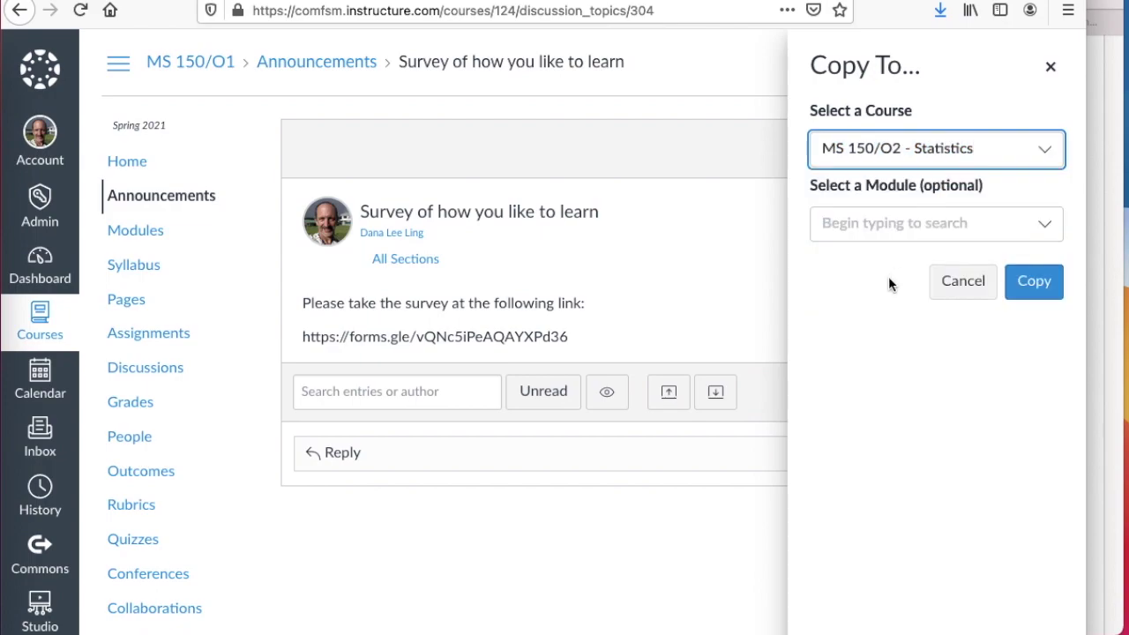
left_click(1025, 294)
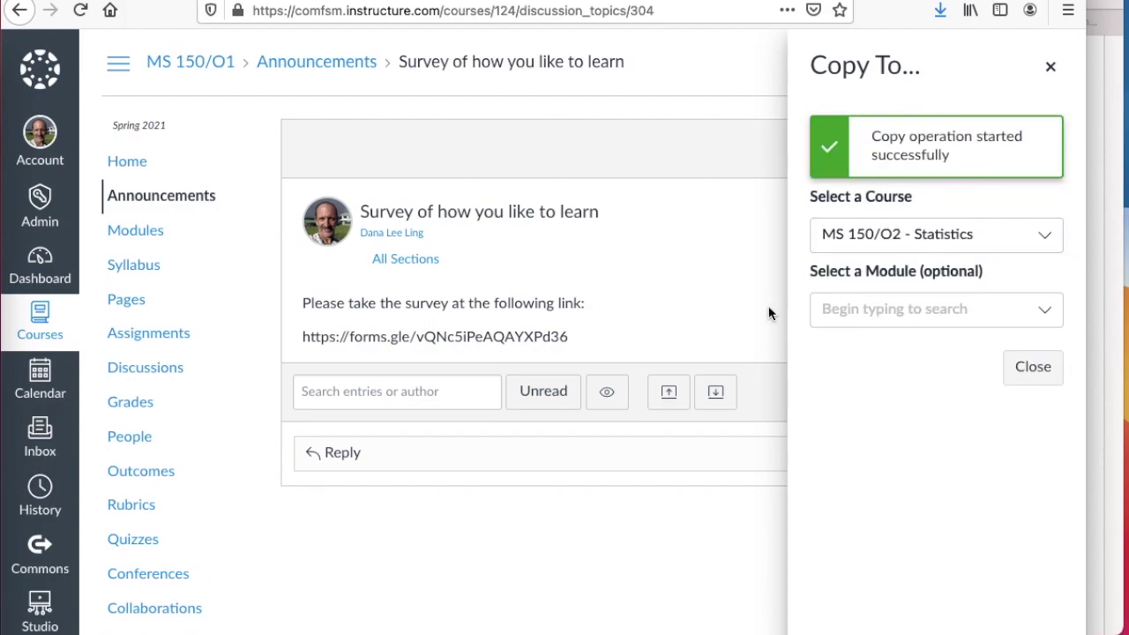
left_click(1052, 68)
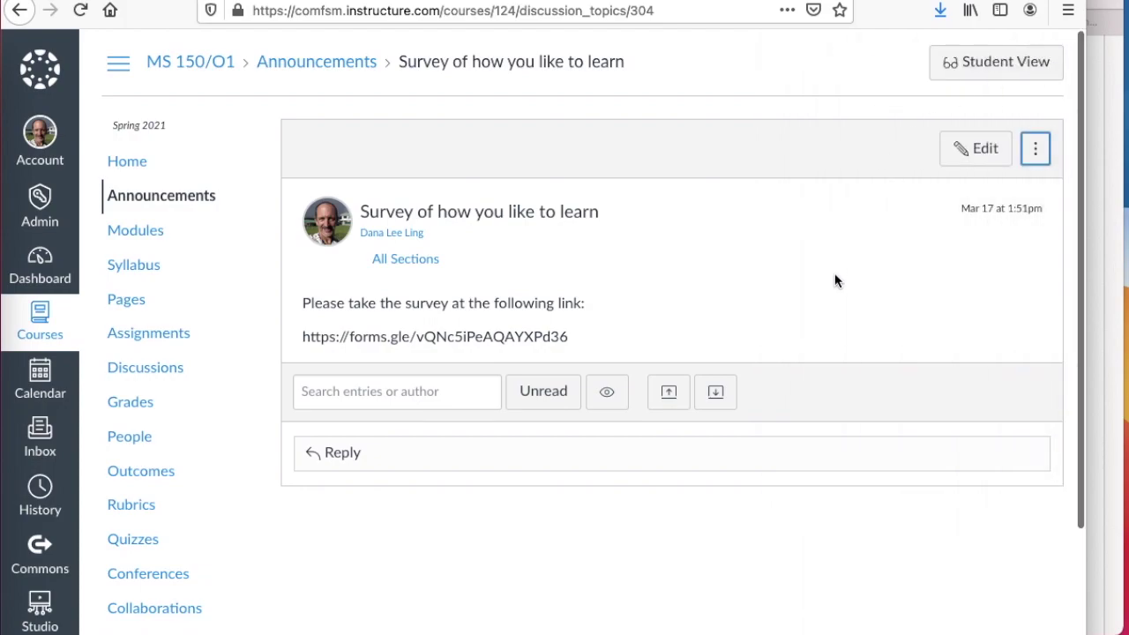
Step: Go to the courses/125/ address and open MS 150/O2's Announcements list
left_click(510, 9)
left_click(510, 9)
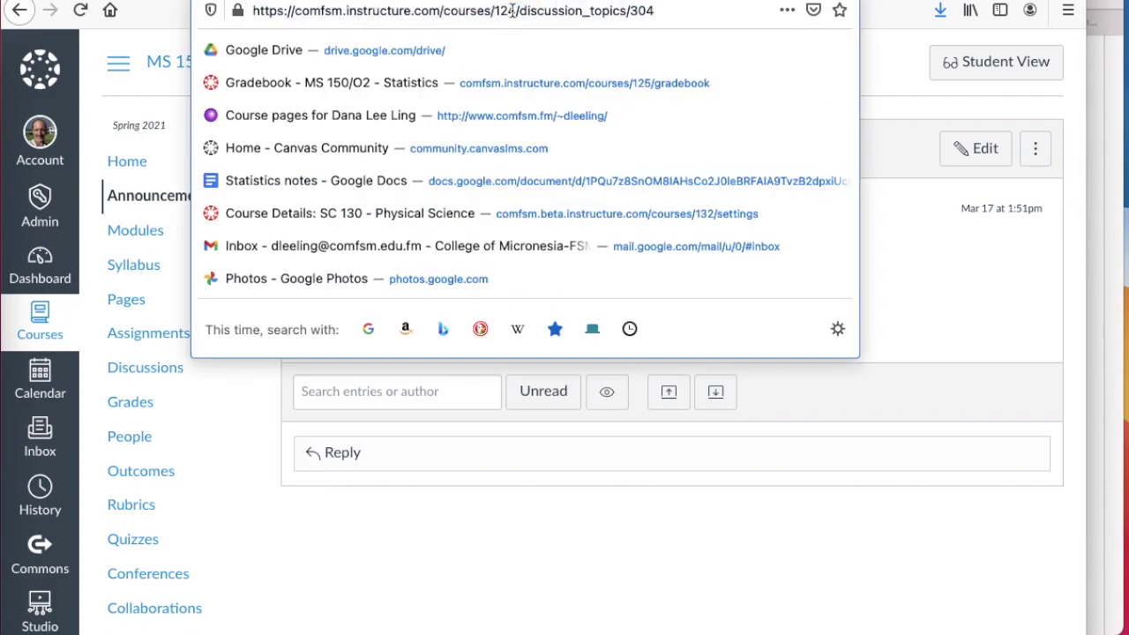
left_click_drag(509, 9, 760, 7)
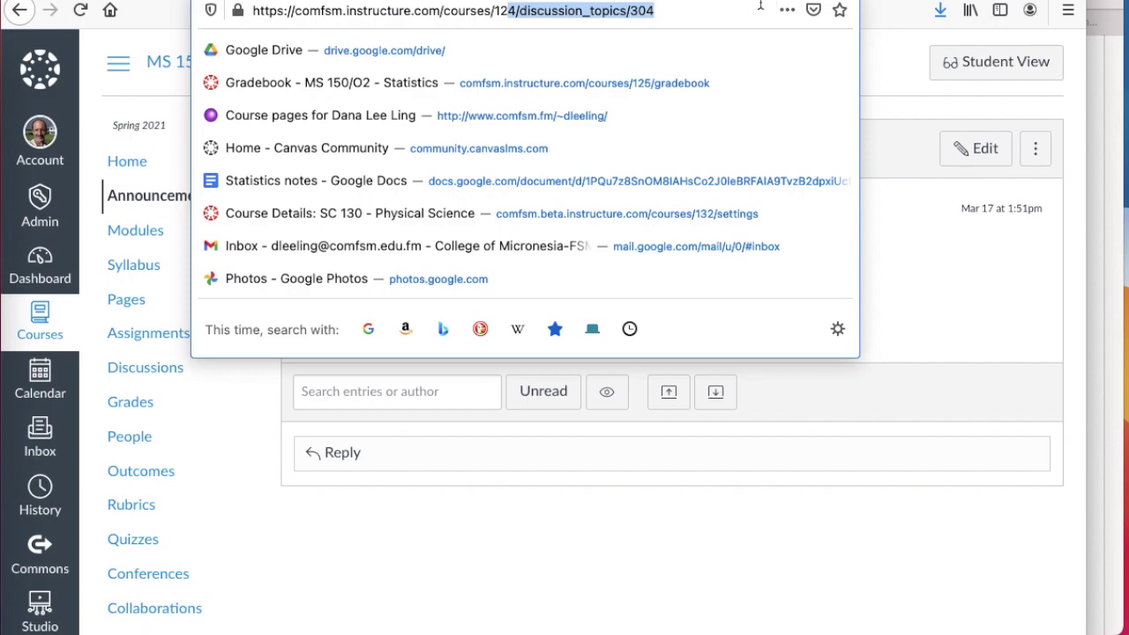
type("5/")
key("Return")
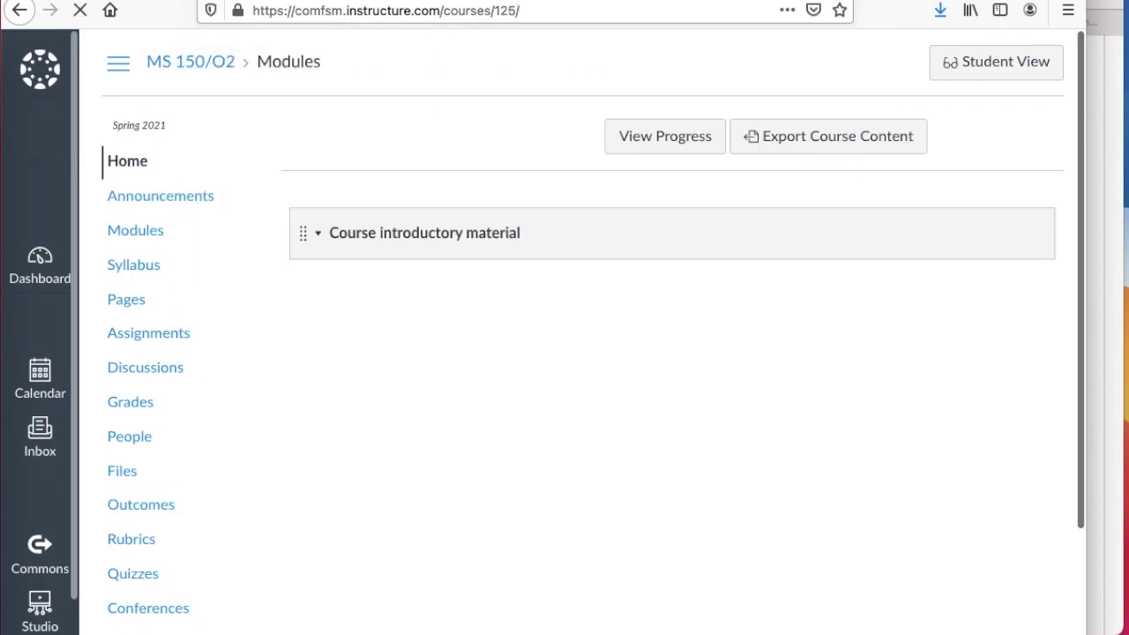
scroll(740, 188, "down", 5)
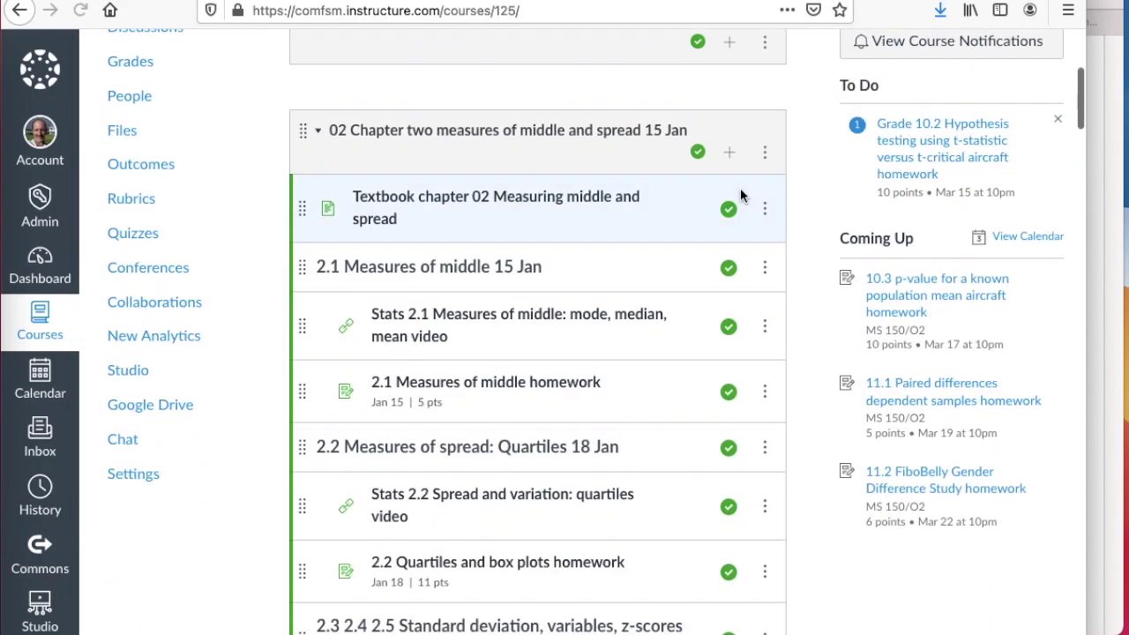
scroll(739, 193, "up", 5)
left_click(187, 198)
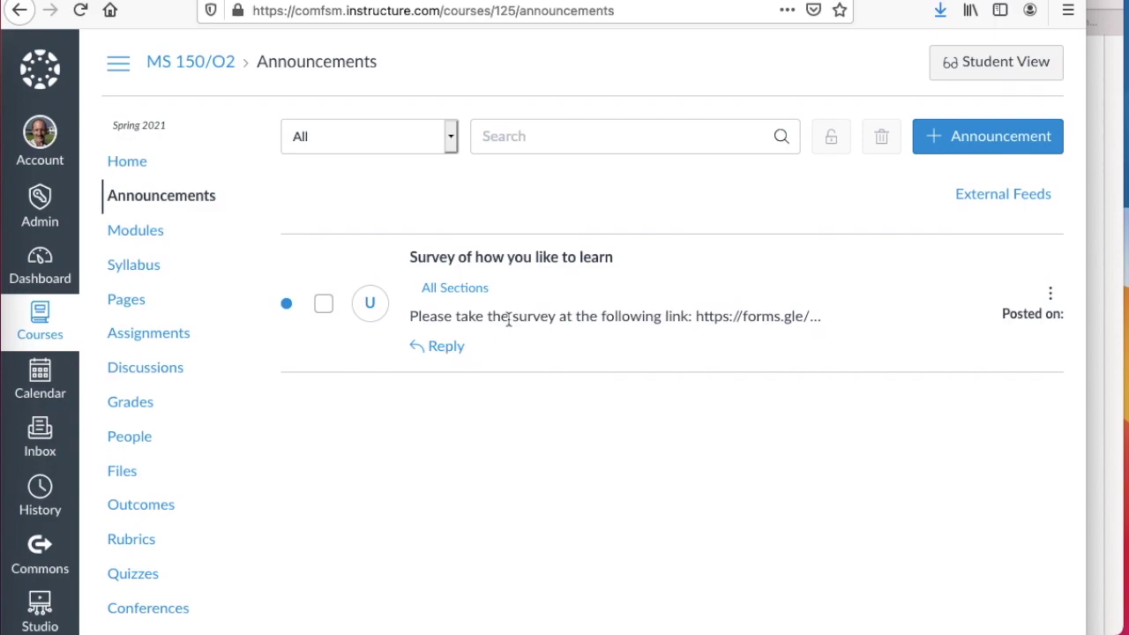
Step: Open the copied 'Survey of how you like to learn' announcement in MS 150/O2
mouse_move(457, 290)
left_click(596, 264)
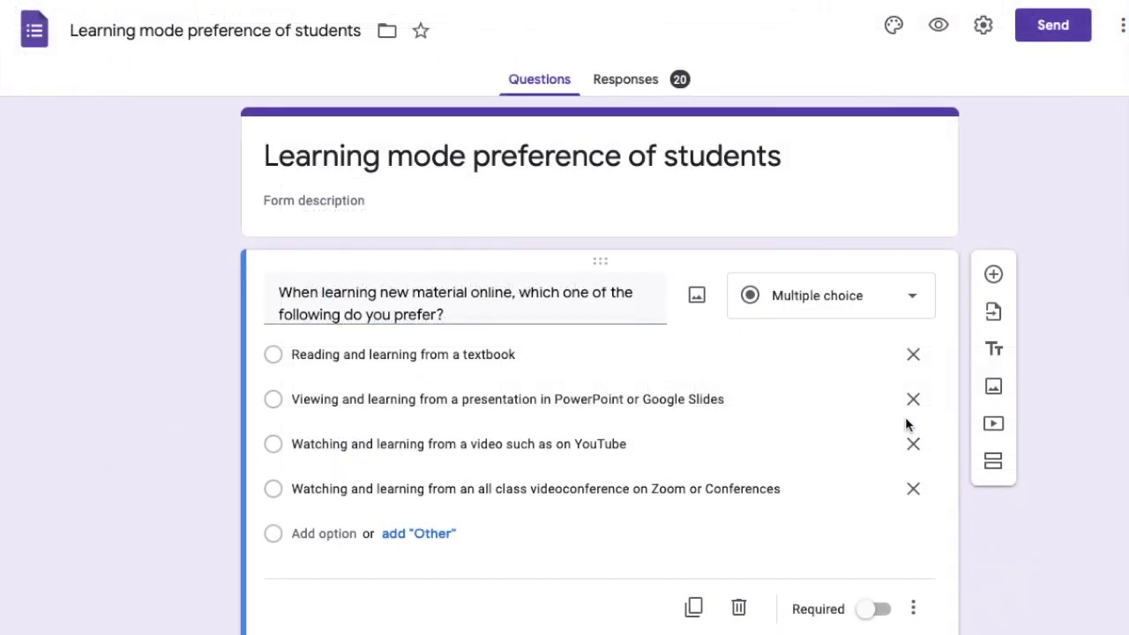
Step: Show the Responses summary pie chart of the 20 learning-mode answers
left_click(636, 81)
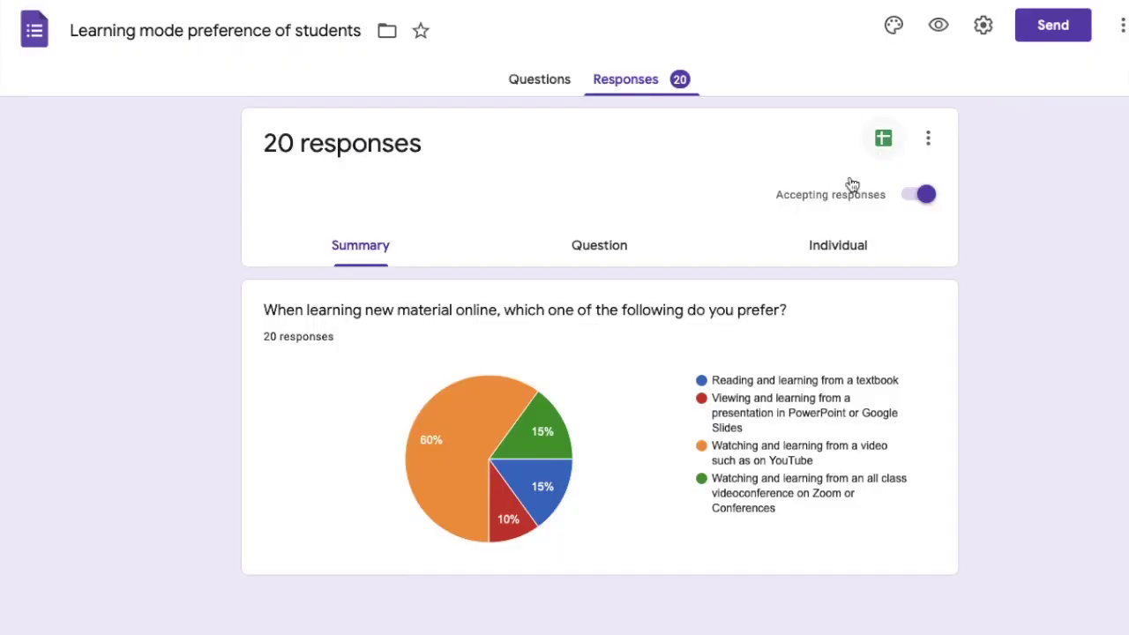
Step: Review the responses grouped by question
left_click(623, 254)
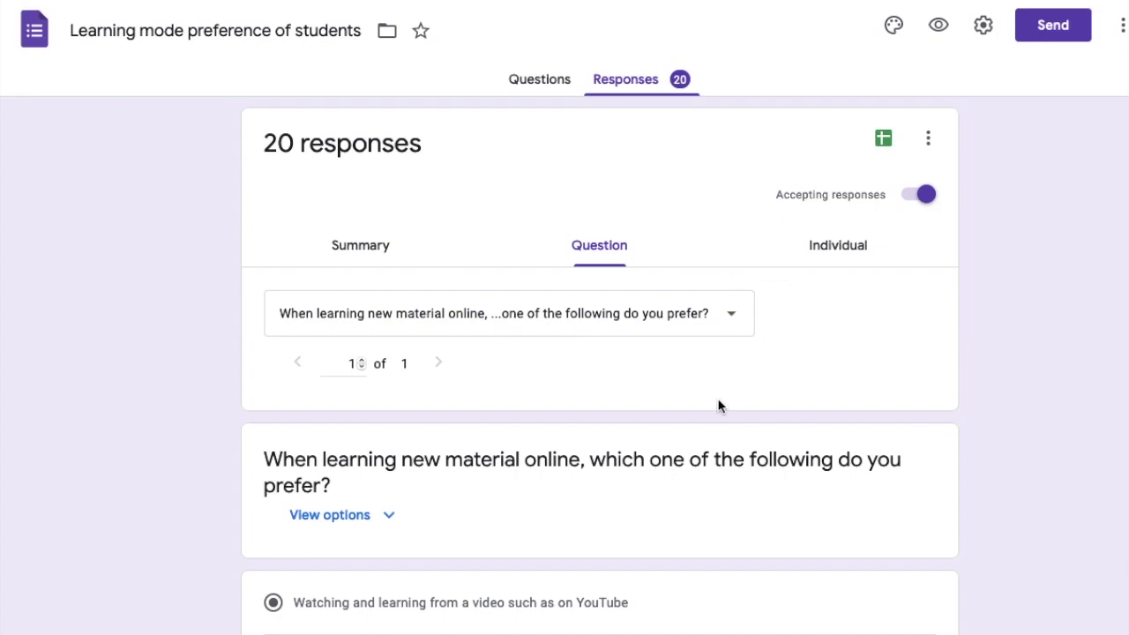
scroll(718, 403, "down", 3)
scroll(718, 404, "up", 3)
scroll(718, 403, "down", 3)
scroll(844, 212, "up", 1)
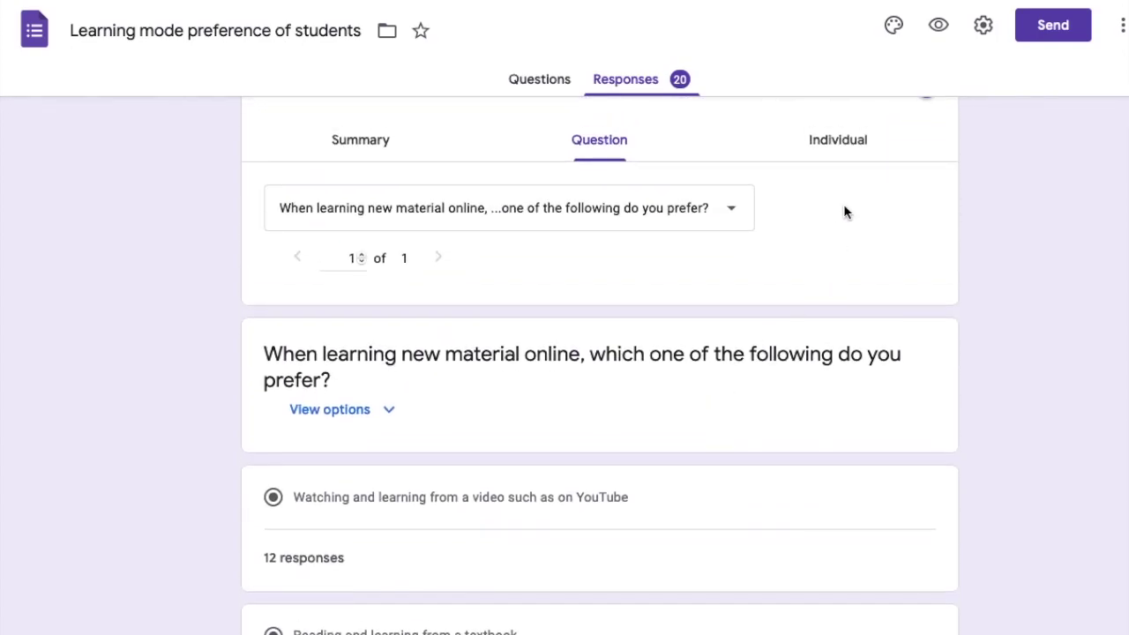
Step: Switch to individual responses and advance to response 4 of 20
left_click(844, 154)
scroll(607, 341, "down", 2)
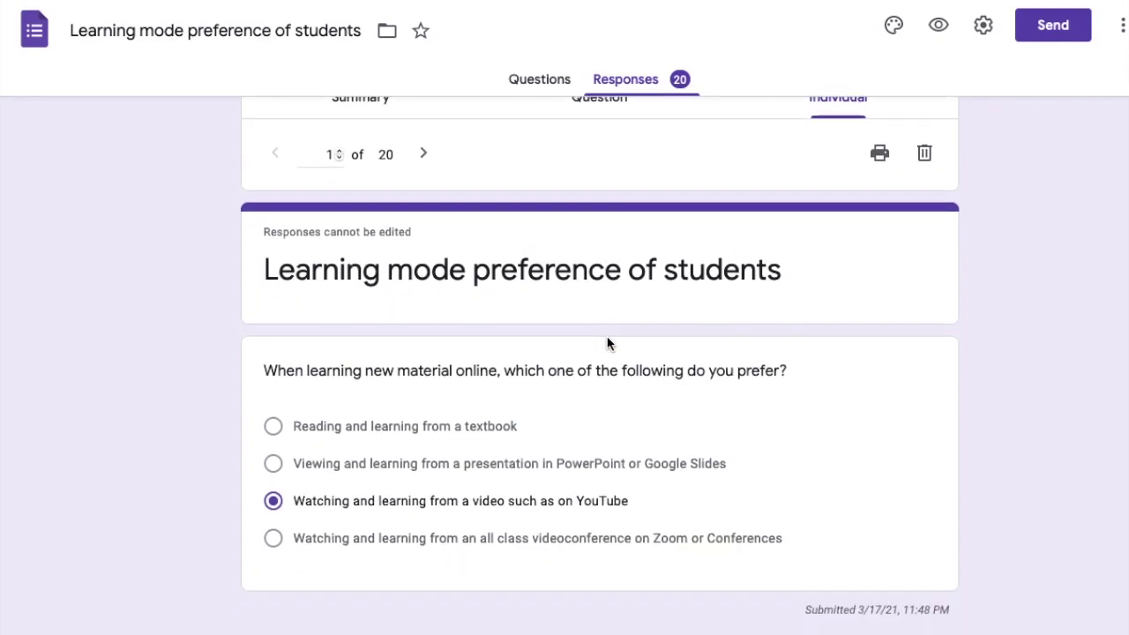
scroll(607, 344, "up", 1)
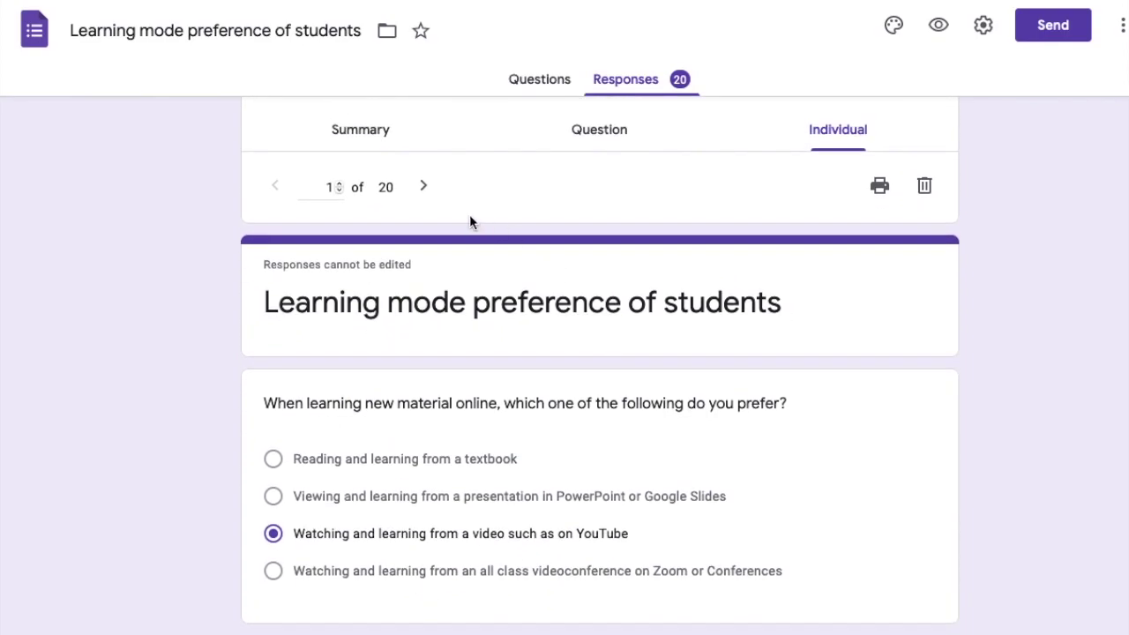
left_click(427, 188)
left_click(427, 189)
left_click(427, 188)
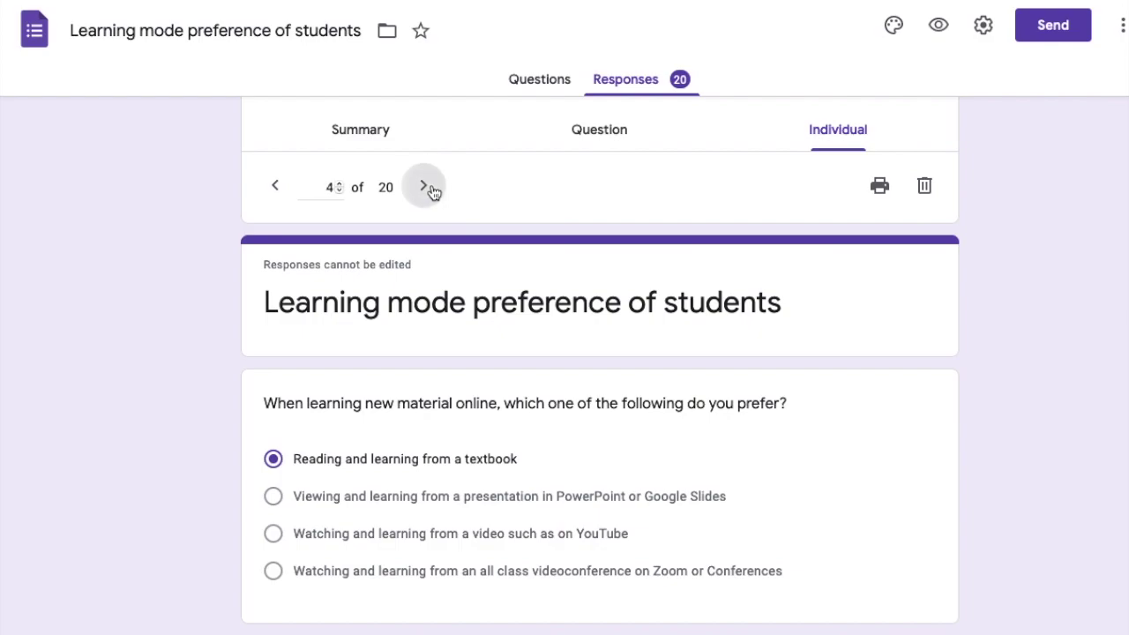
scroll(432, 192, "up", 1)
Step: Switch back to the Summary view of all 20 responses
left_click(361, 253)
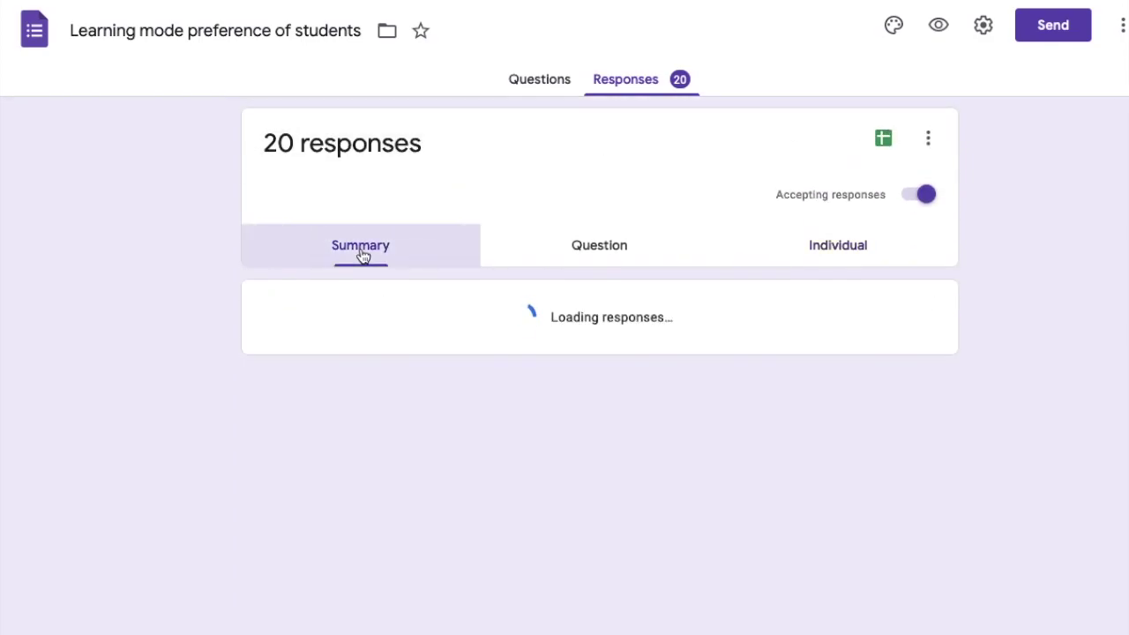